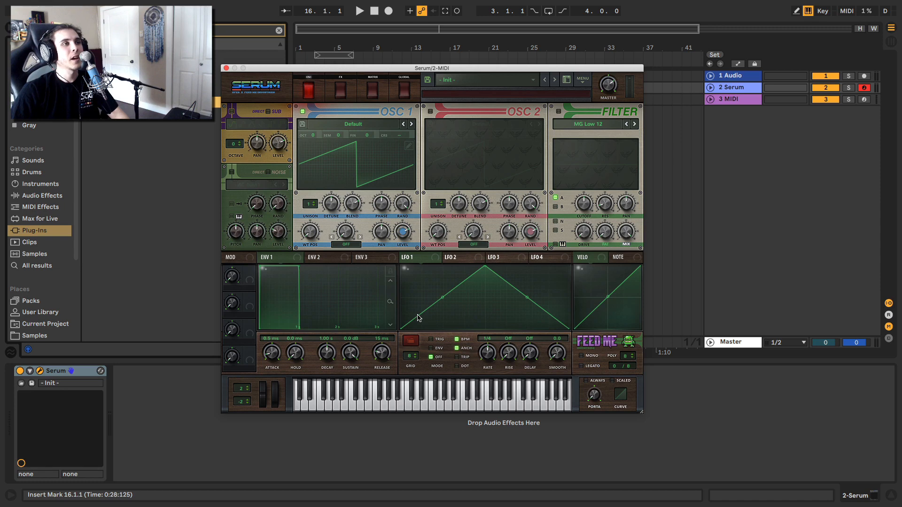
Set Env 1 to a decay of 3.42 s with sustain fully down, auditioning the sound with a played note.
{"action": "key", "text": "a"}
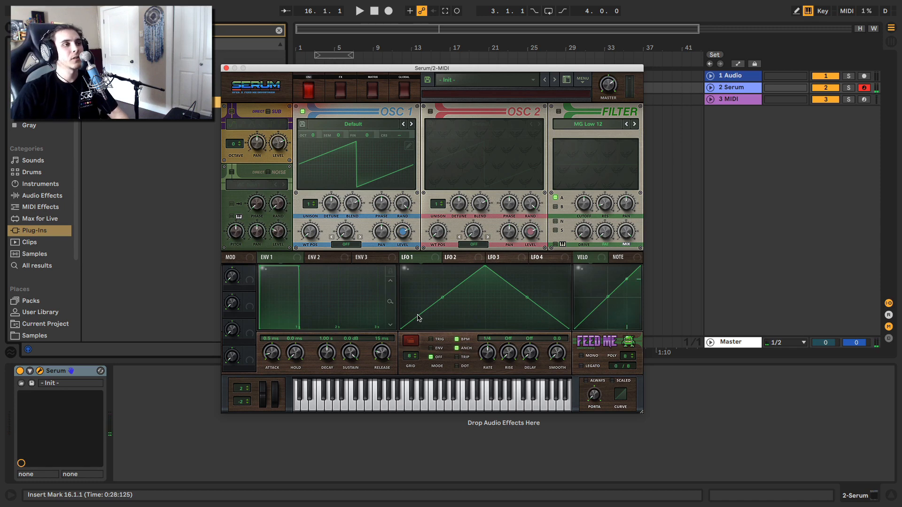
{"action": "key", "text": "a"}
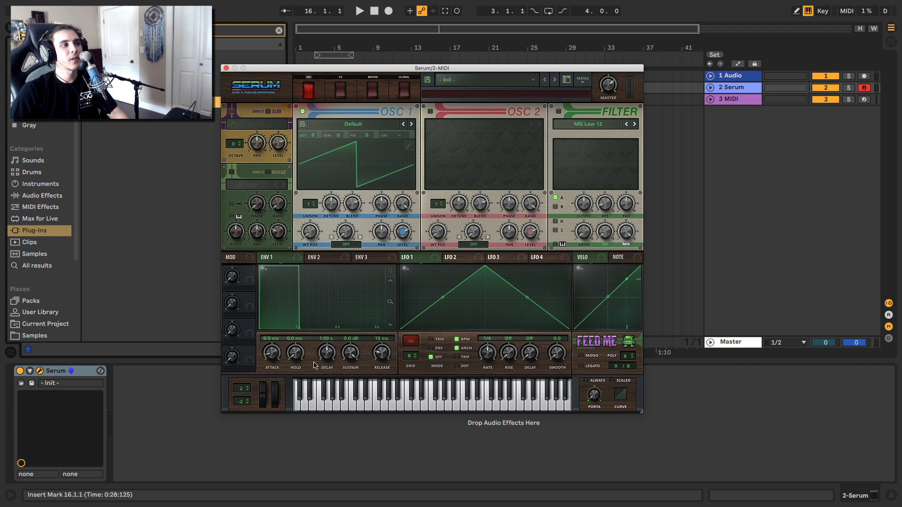
{"action": "left_click_drag", "start_coordinate": [322, 356], "coordinate": [327, 350]}
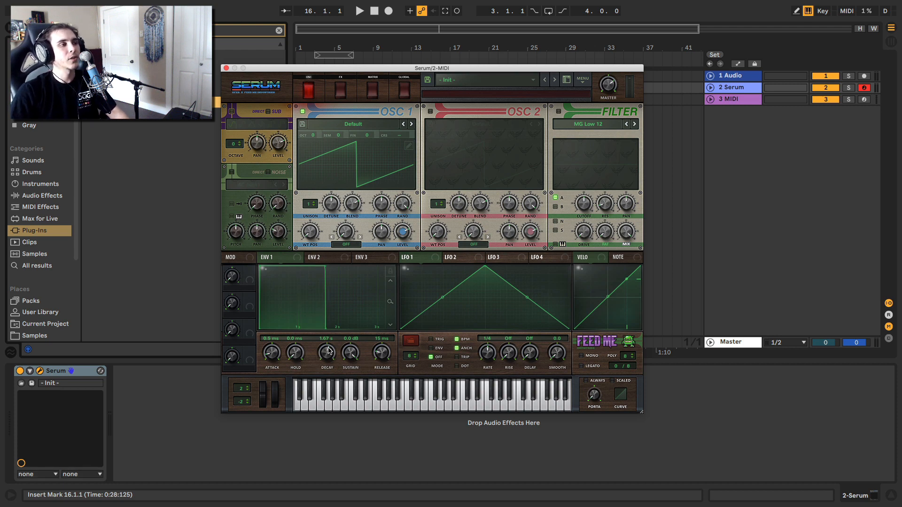
{"action": "left_click_drag", "start_coordinate": [355, 354], "coordinate": [362, 484]}
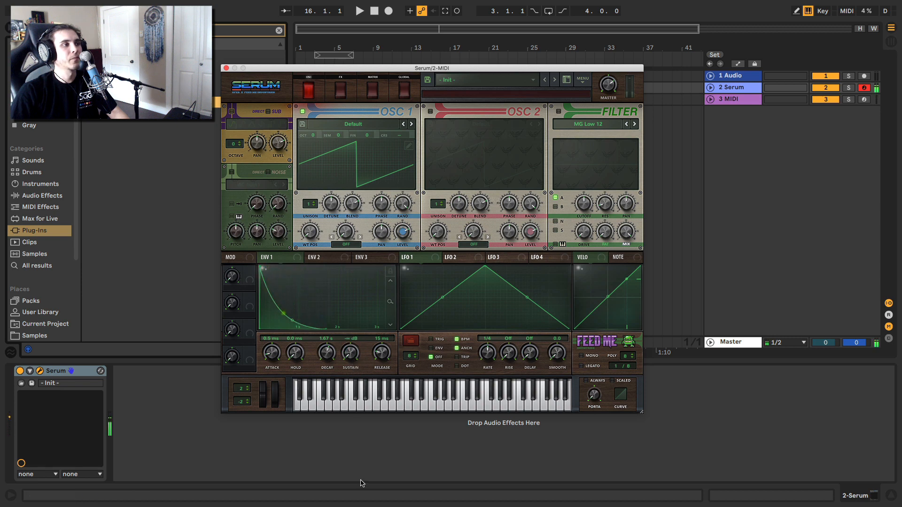
{"action": "left_click_drag", "start_coordinate": [326, 357], "coordinate": [322, 334]}
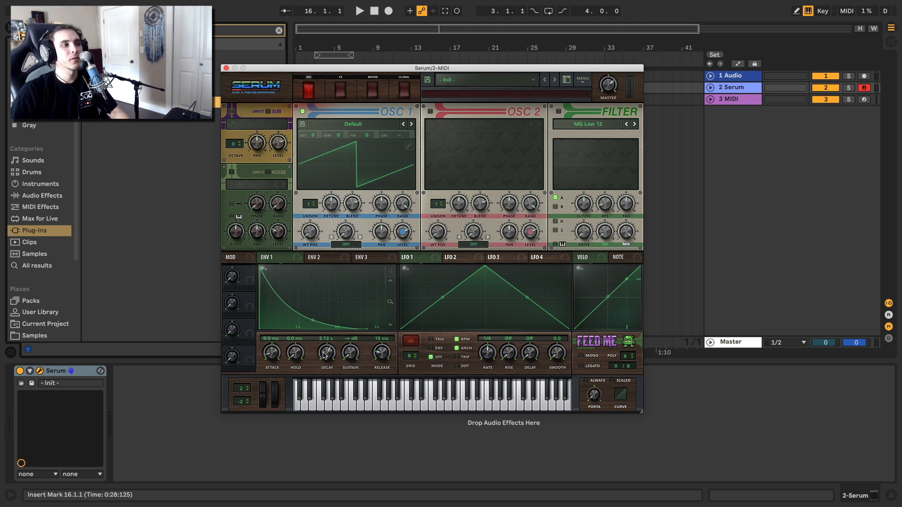
{"action": "mouse_move", "coordinate": [326, 352]}
{"action": "left_mouse_down"}
{"action": "mouse_move", "coordinate": [327, 366]}
{"action": "mouse_move", "coordinate": [327, 354]}
{"action": "left_mouse_up"}
{"action": "key", "text": "a"}
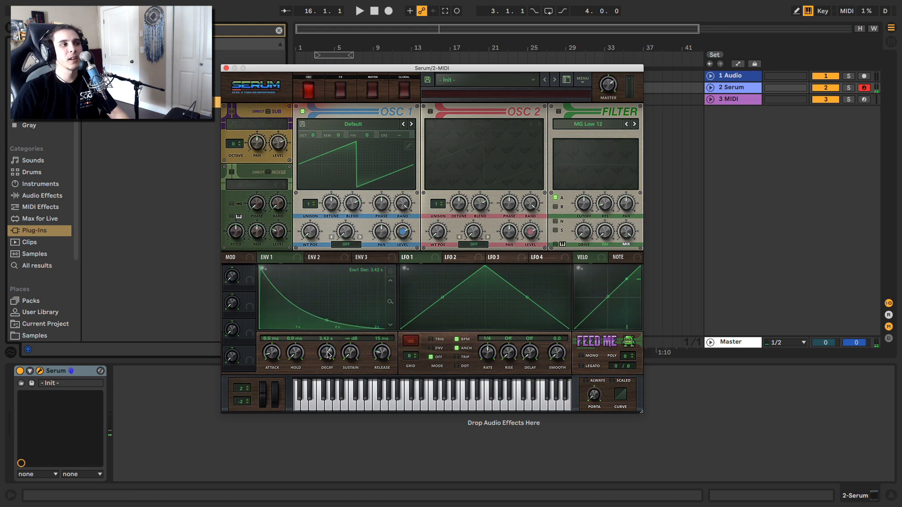
{"action": "key", "text": "a"}
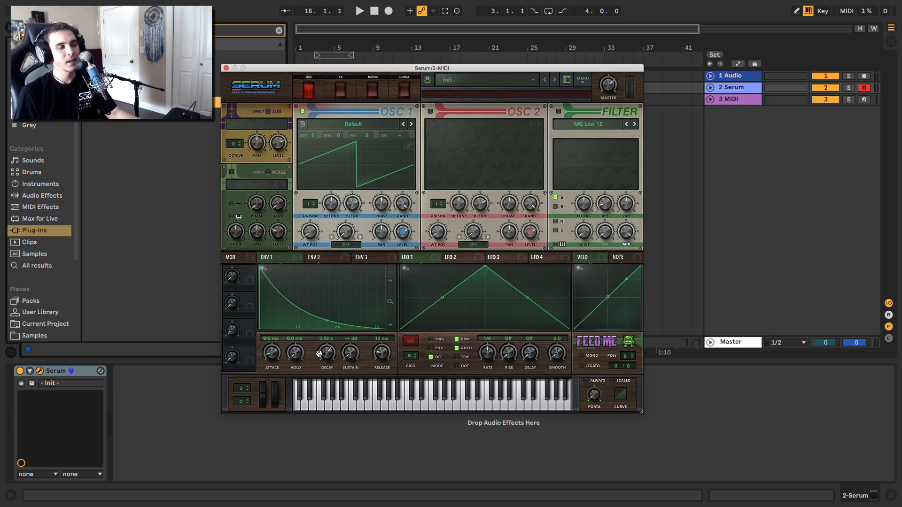
Set the Env 1 release to about 2.74 s and audition the note's tail.
{"action": "key", "text": "a"}
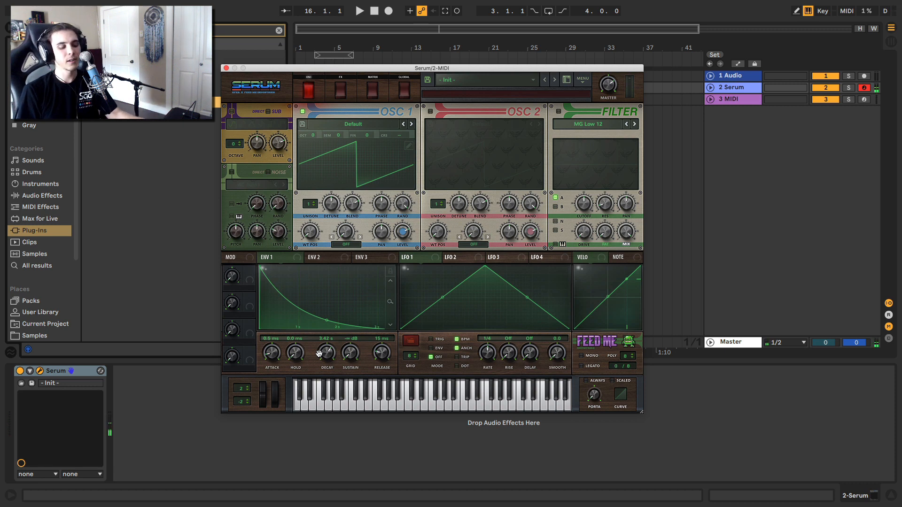
{"action": "key", "text": "a"}
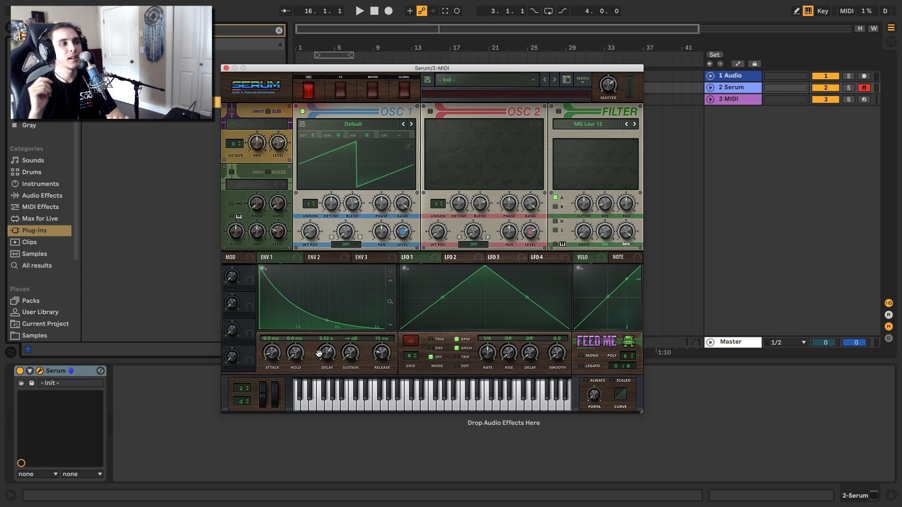
{"action": "left_click_drag", "start_coordinate": [372, 358], "coordinate": [385, 321]}
{"action": "key", "text": "a"}
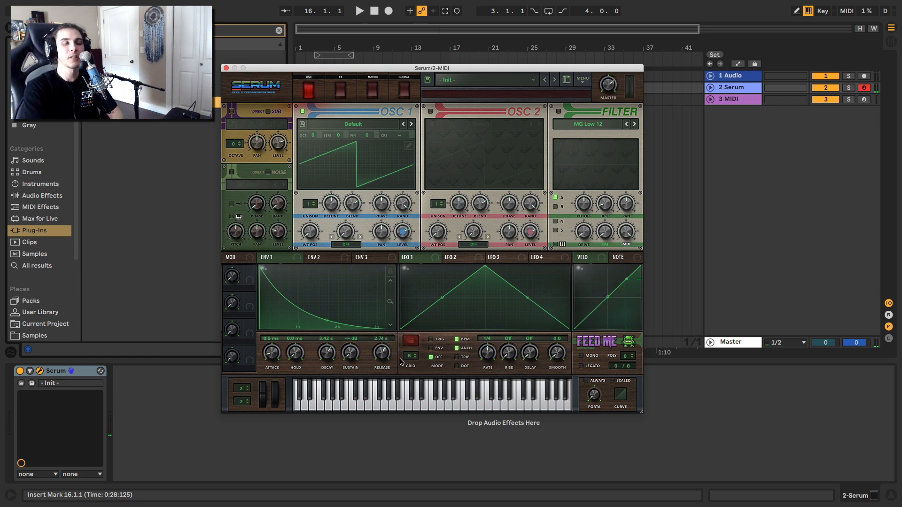
{"action": "key", "text": "a"}
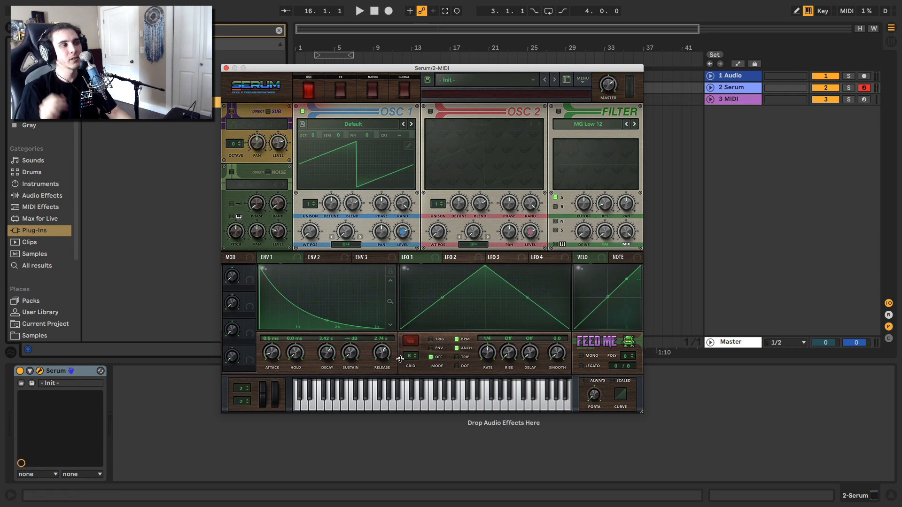
{"action": "key", "text": "a"}
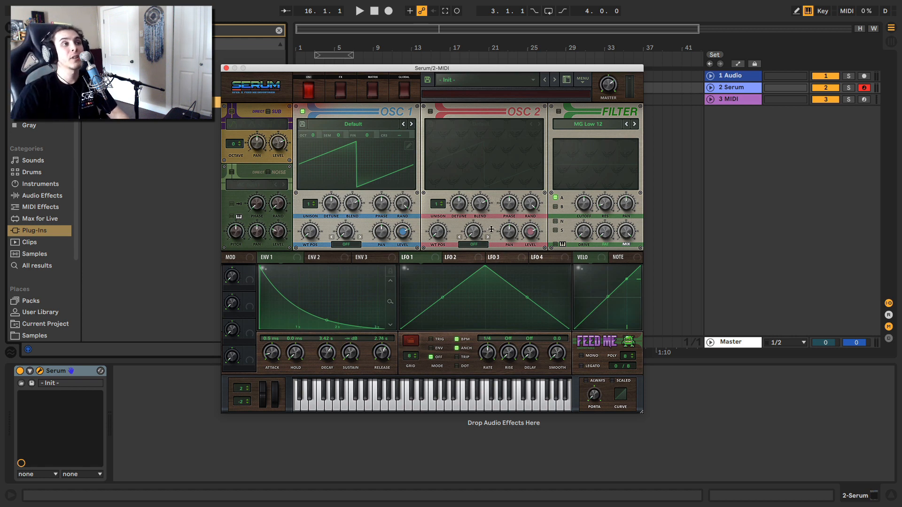
Route LFO 1 to the global Mast.Tun destination in the first row of the modulation matrix.
{"action": "left_click", "coordinate": [372, 88]}
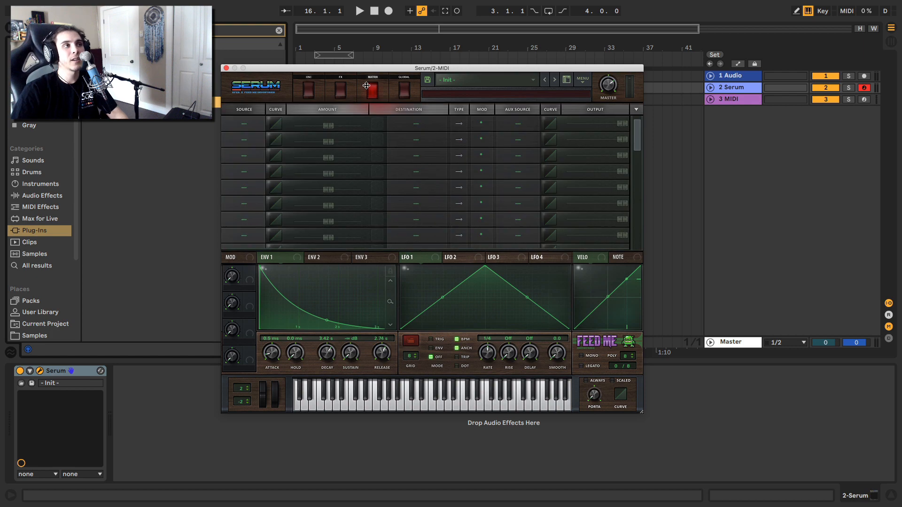
{"action": "left_click", "coordinate": [254, 124]}
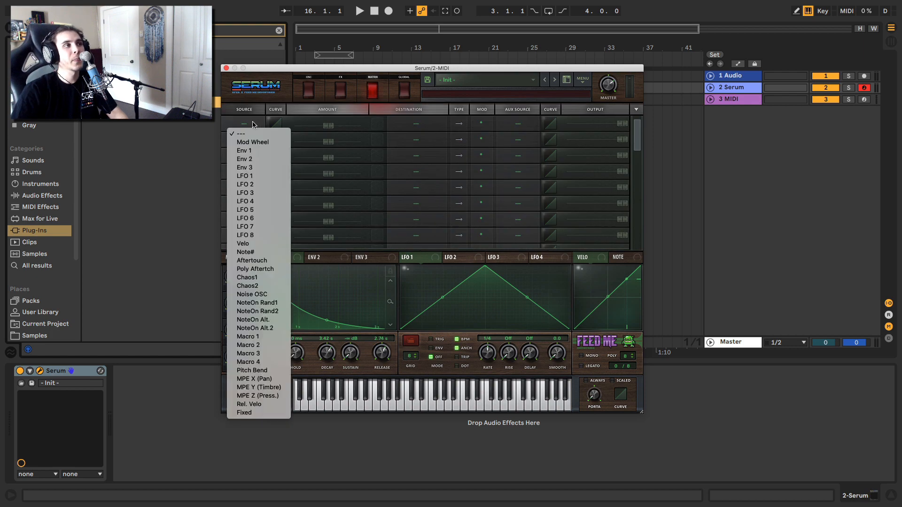
{"action": "left_click", "coordinate": [248, 178]}
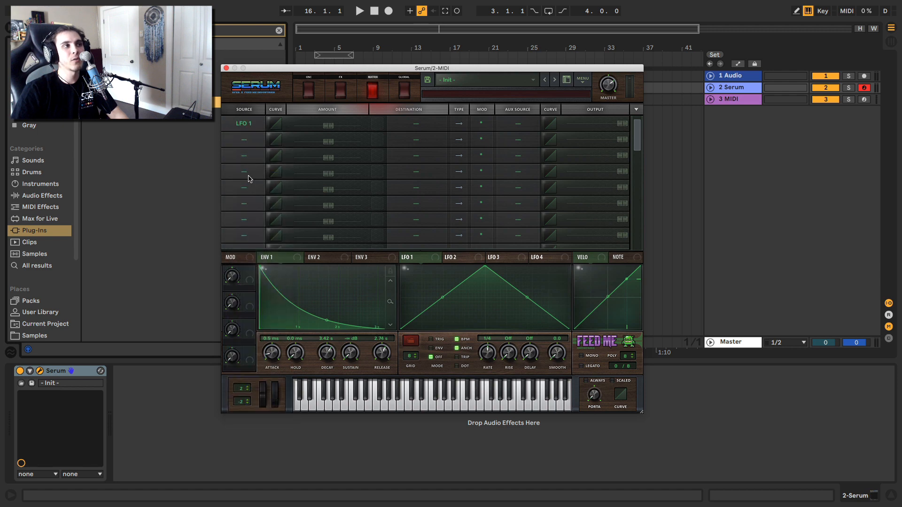
{"action": "left_click", "coordinate": [427, 123]}
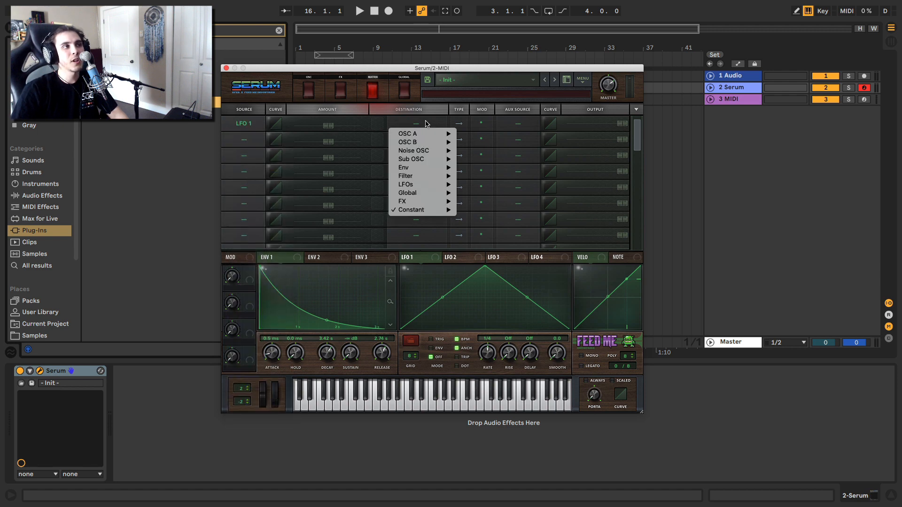
{"action": "mouse_move", "coordinate": [412, 193]}
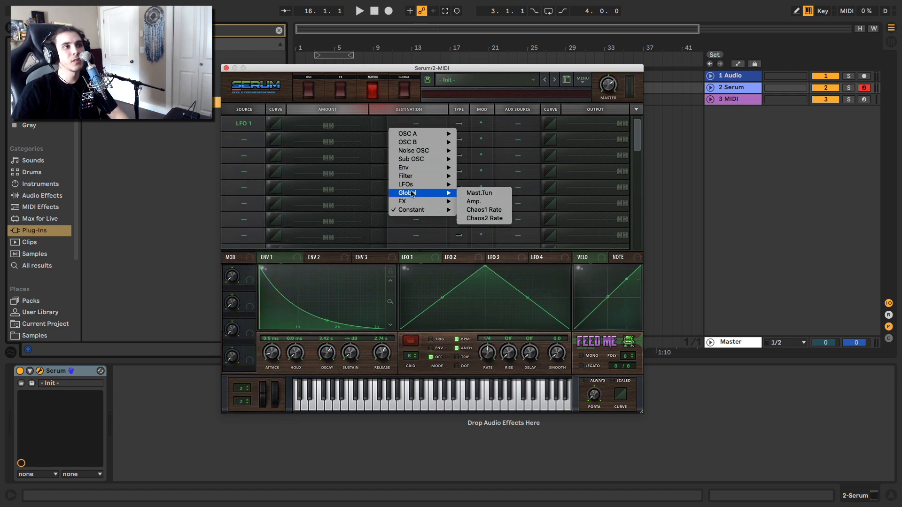
{"action": "left_click", "coordinate": [479, 193]}
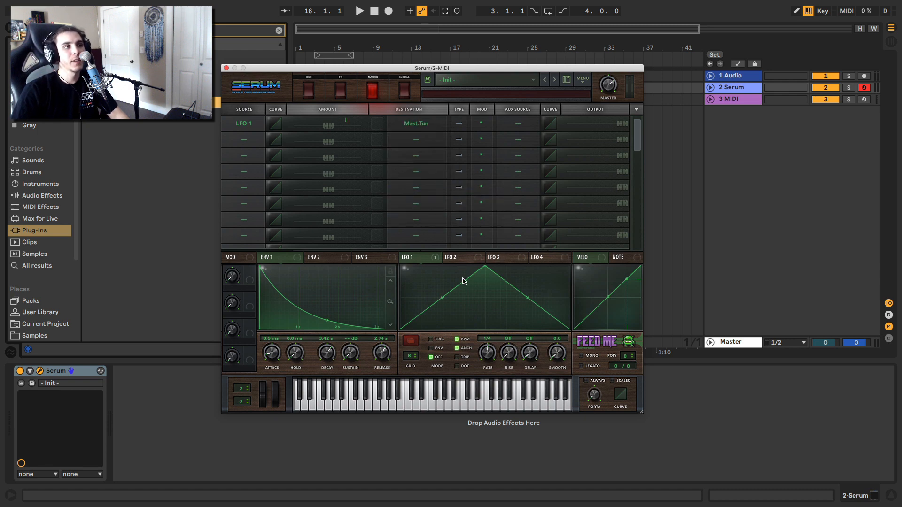
Raise the LFO 1 to Mast.Tun amount slightly above zero and set LFO 1's mode to Env, auditioning the note.
{"action": "key", "text": "a"}
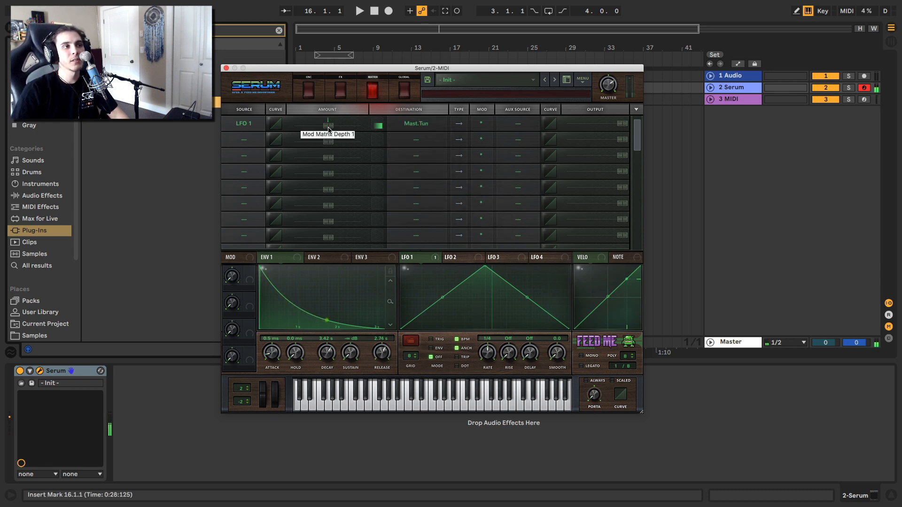
{"action": "left_click_drag", "start_coordinate": [329, 130], "coordinate": [334, 130]}
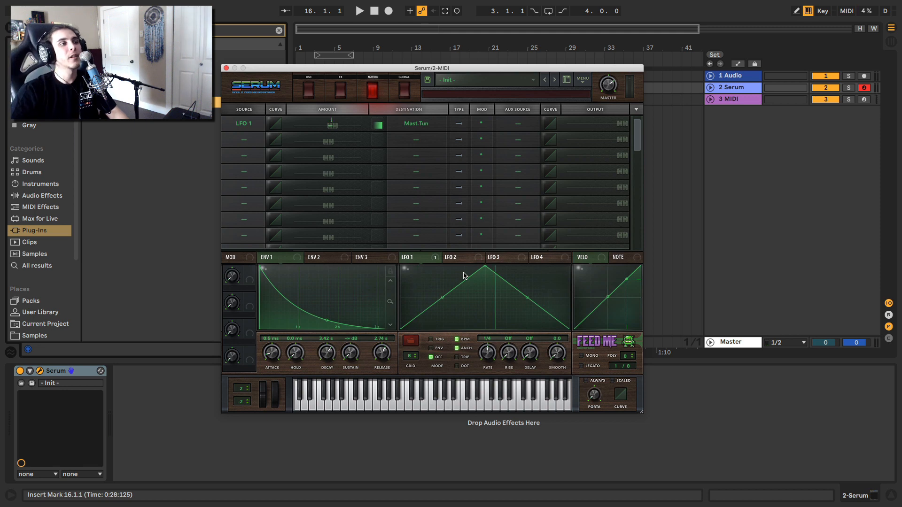
{"action": "left_click", "coordinate": [432, 348]}
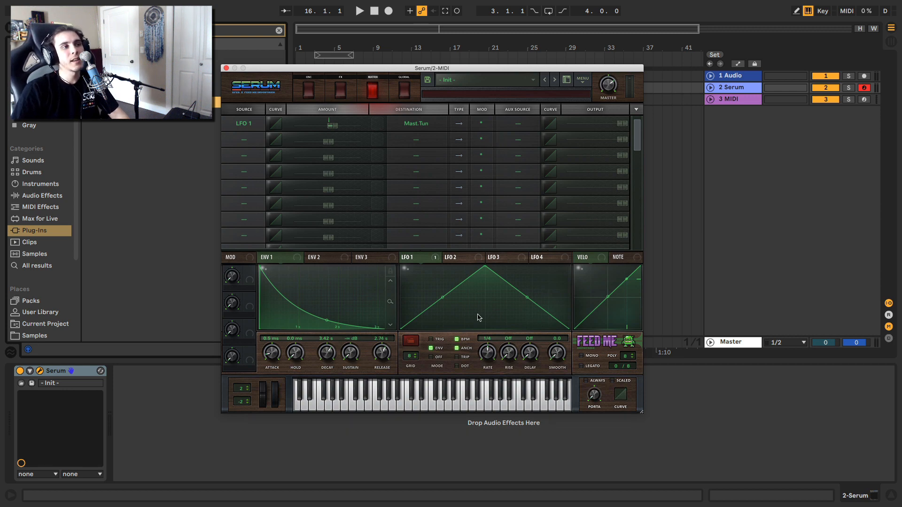
{"action": "key", "text": "a"}
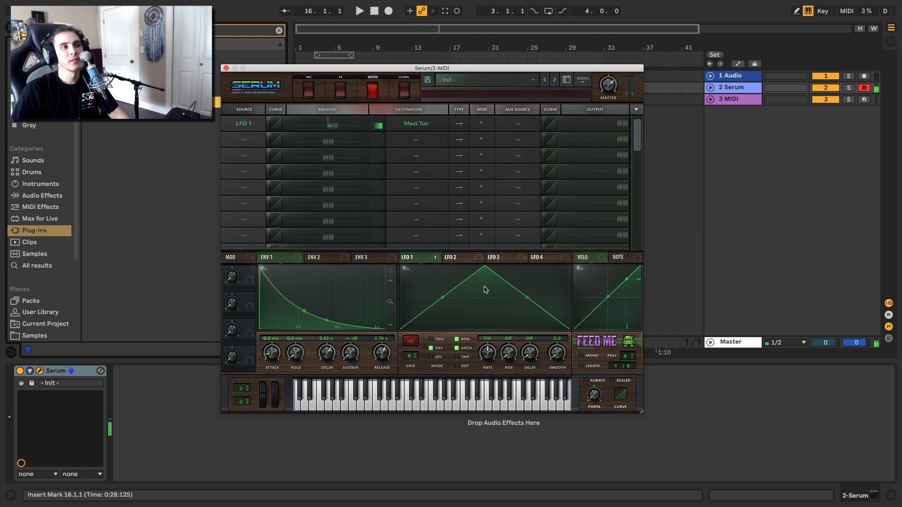
Reshape LFO 1 into a steep curve that starts at maximum and falls to zero by about the middle of the cycle.
{"action": "left_click_drag", "start_coordinate": [485, 267], "coordinate": [393, 257]}
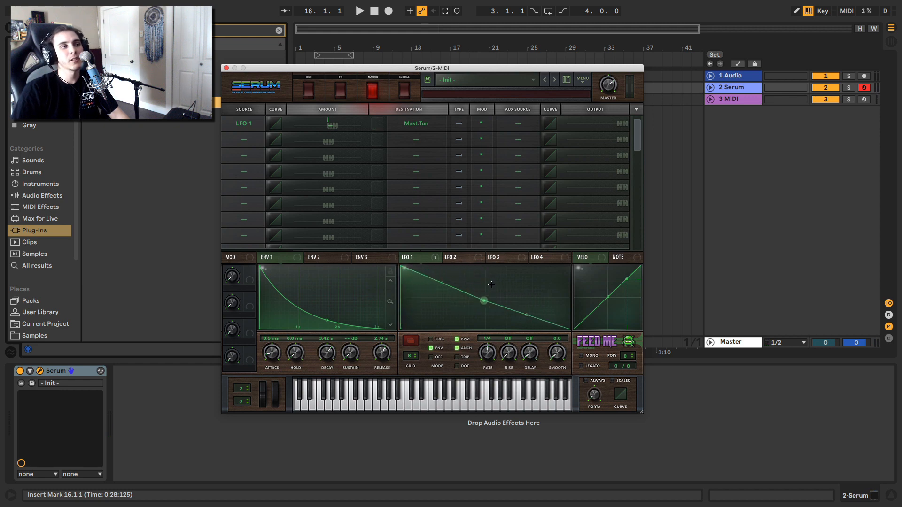
{"action": "double_click", "coordinate": [459, 289]}
{"action": "left_click_drag", "start_coordinate": [458, 289], "coordinate": [462, 341]}
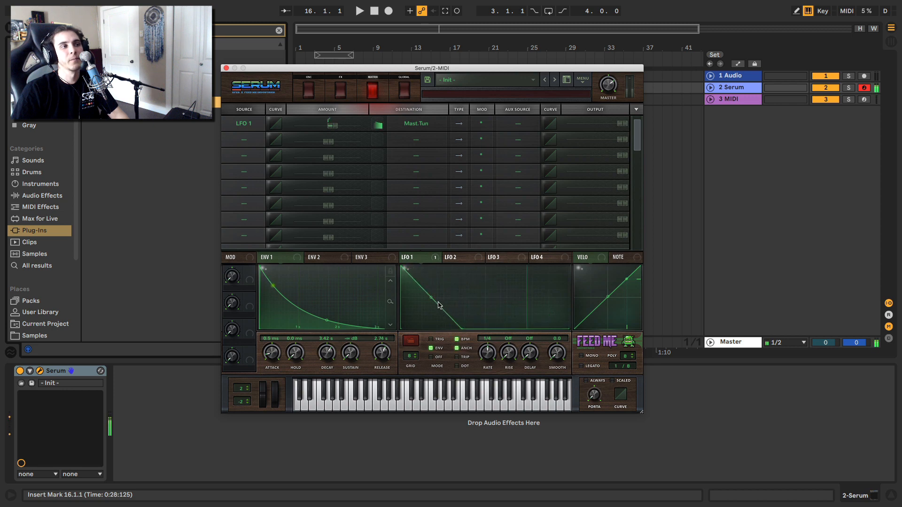
{"action": "left_click_drag", "start_coordinate": [432, 296], "coordinate": [494, 337]}
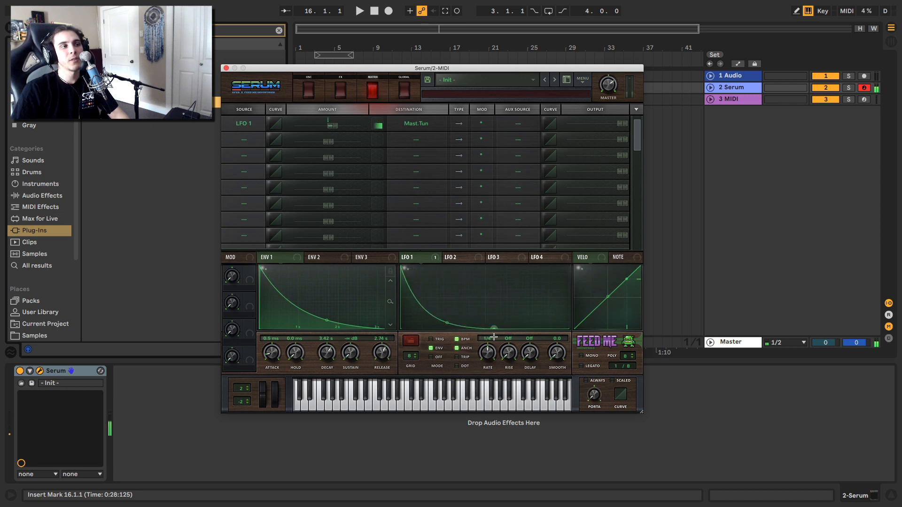
Load the Analog wavetable Basic Shapes into OSC 1.
{"action": "left_click", "coordinate": [311, 94]}
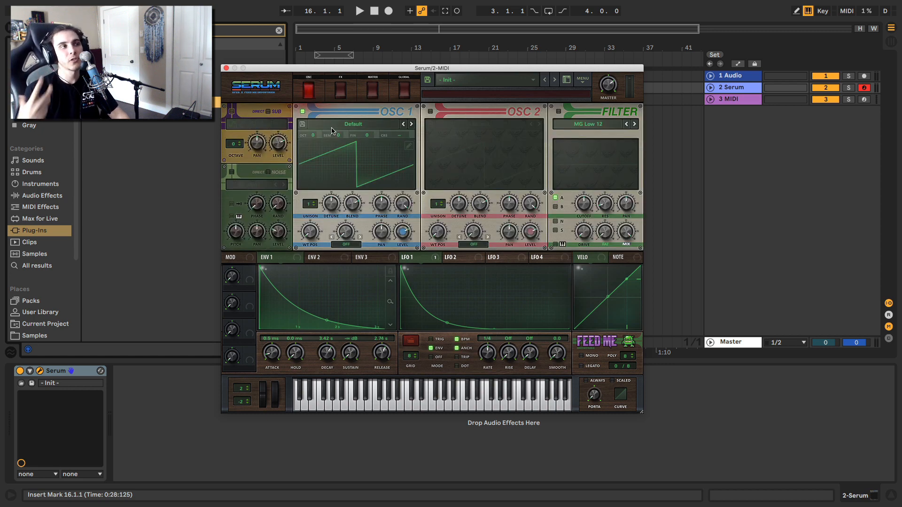
{"action": "left_click", "coordinate": [337, 124]}
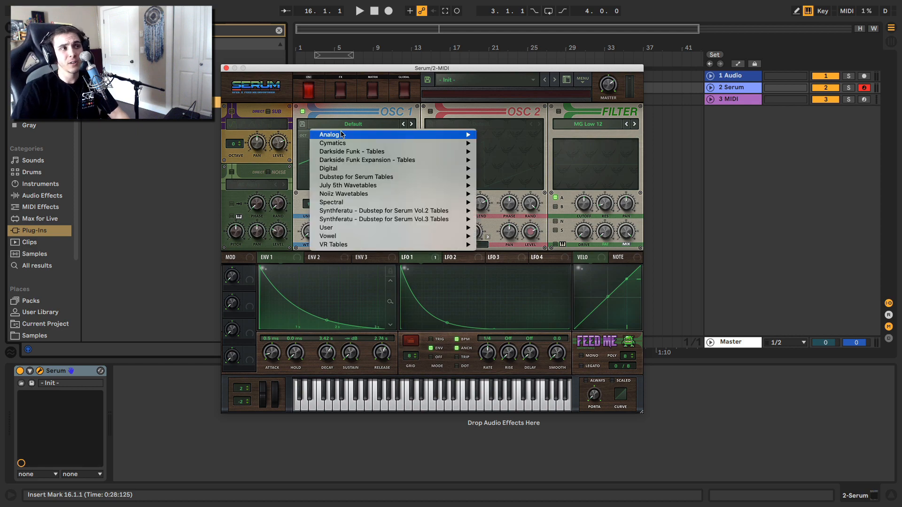
{"action": "mouse_move", "coordinate": [342, 135]}
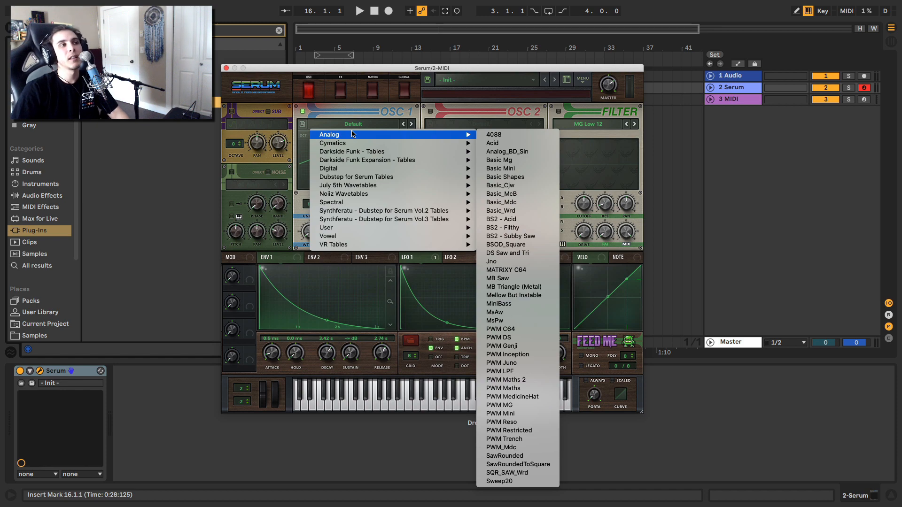
{"action": "left_click", "coordinate": [515, 177]}
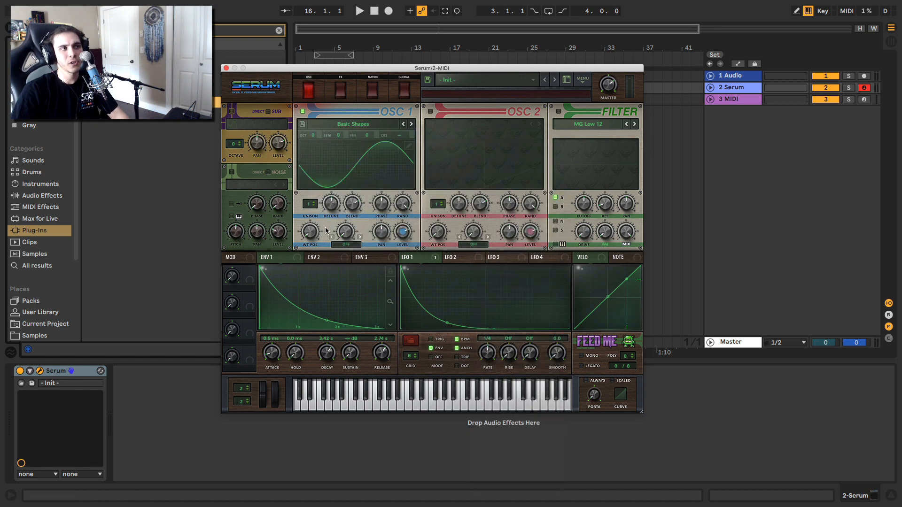
Load the Analog_BD_Sin wavetable into OSC 1, raising its wavetable position to about frame 207 and increasing its level.
{"action": "left_click", "coordinate": [353, 126]}
{"action": "mouse_move", "coordinate": [407, 135]}
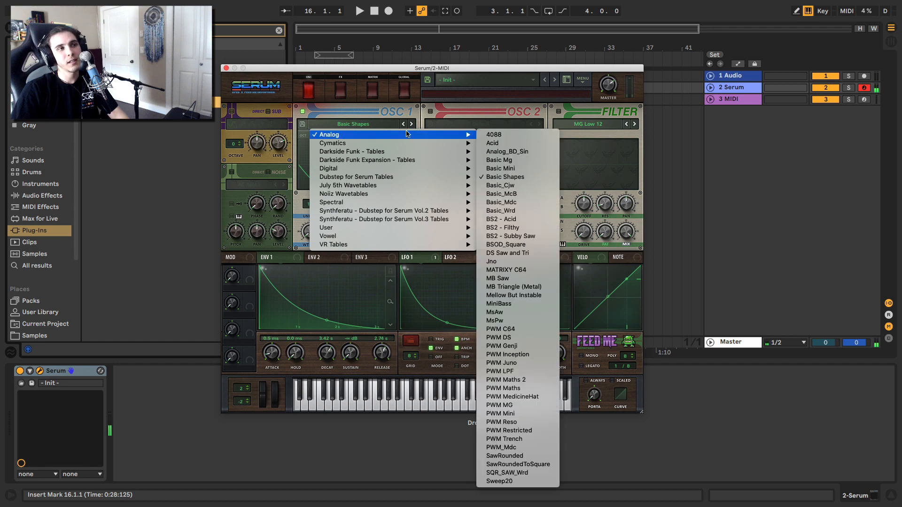
{"action": "left_click", "coordinate": [499, 152]}
{"action": "left_click_drag", "start_coordinate": [313, 231], "coordinate": [319, 153]}
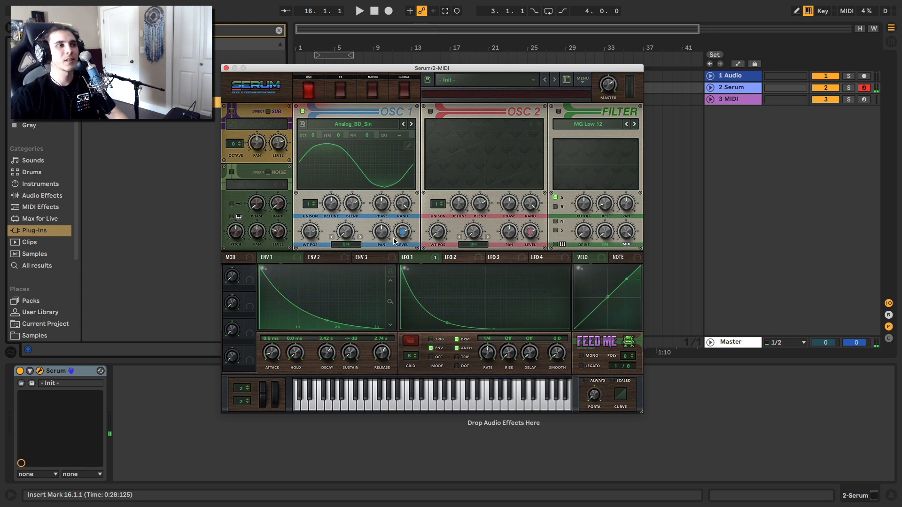
{"action": "left_click_drag", "start_coordinate": [406, 238], "coordinate": [406, 219]}
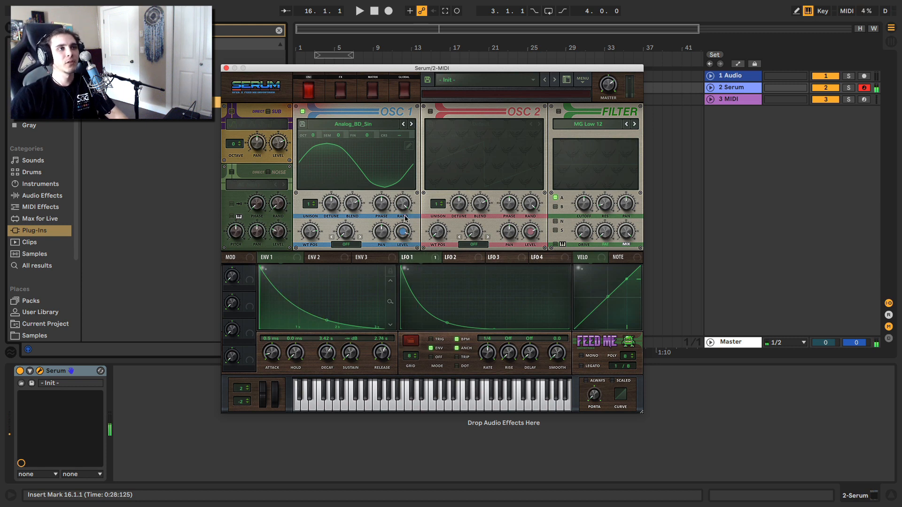
Open OSC 1's wavetable editor and draw harmonic bins 1 to 5 at descending levels, with bin 1 at maximum.
{"action": "left_click", "coordinate": [409, 146]}
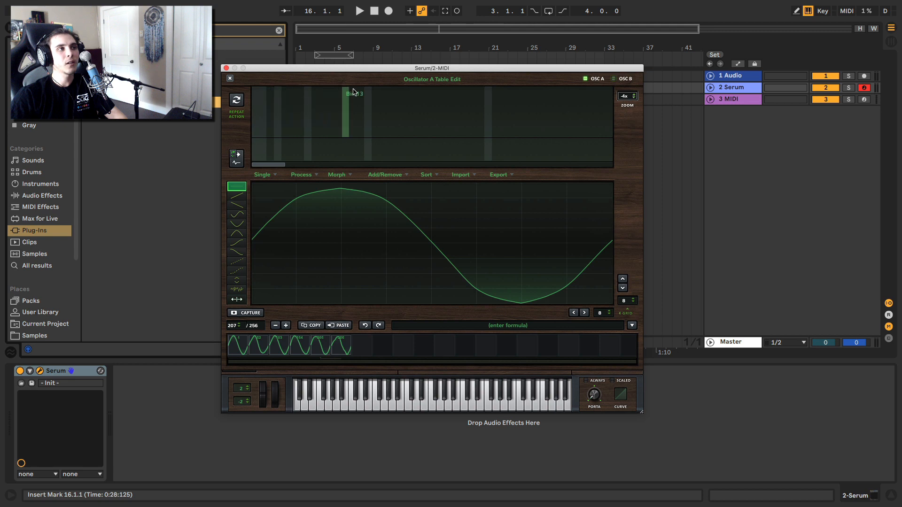
{"action": "left_click_drag", "start_coordinate": [255, 94], "coordinate": [252, 72]}
{"action": "left_click", "coordinate": [262, 102]}
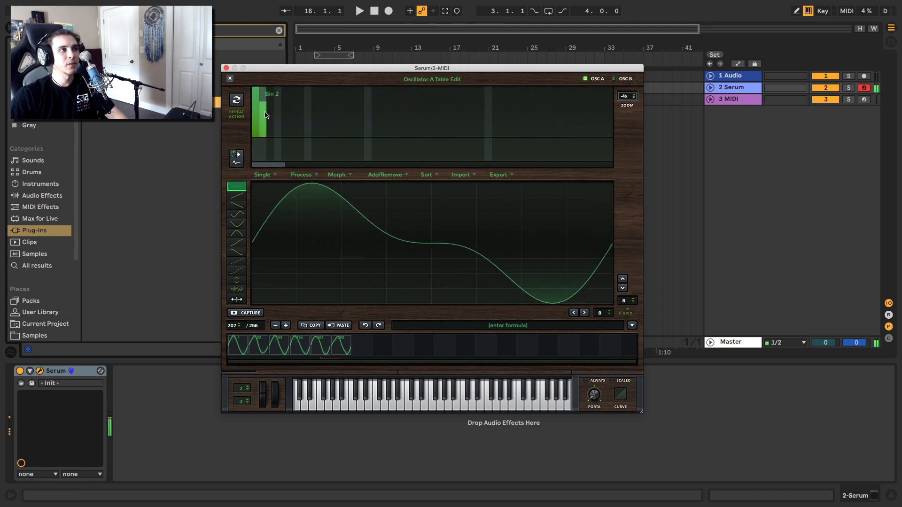
{"action": "left_click", "coordinate": [269, 113]}
{"action": "left_click", "coordinate": [277, 122]}
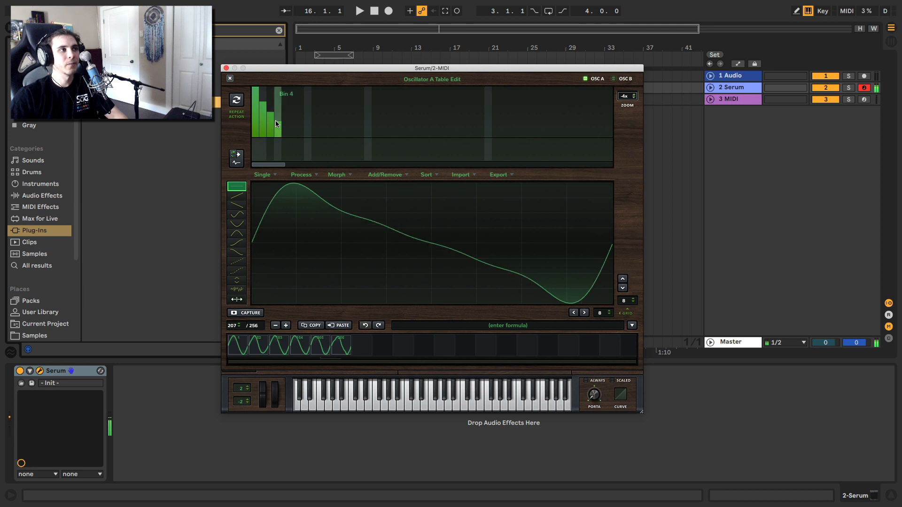
{"action": "left_click", "coordinate": [284, 132]}
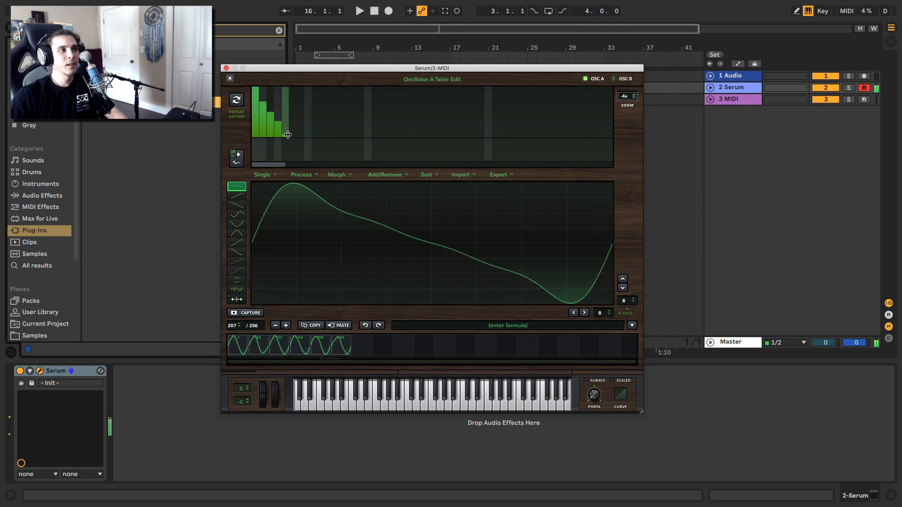
Try shifting the phases of the lowest harmonic bins, then reset them to zero.
{"action": "left_click", "coordinate": [277, 146]}
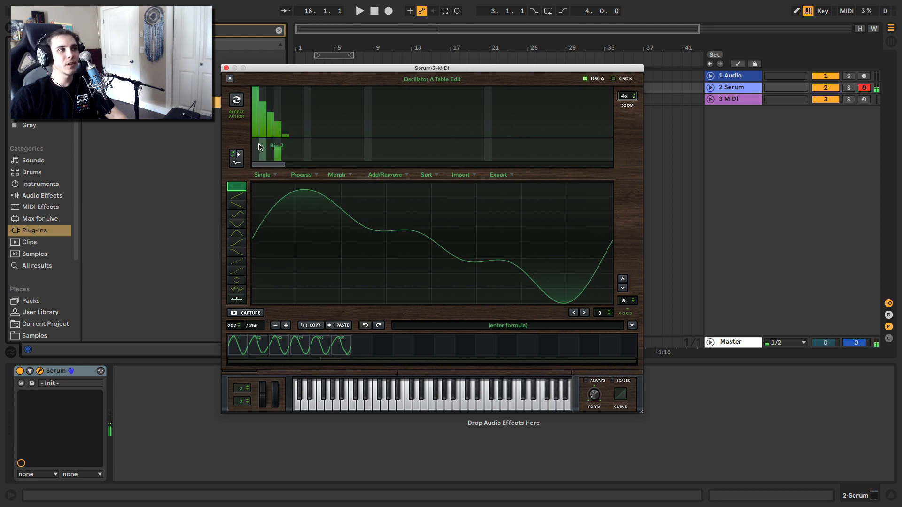
{"action": "mouse_move", "coordinate": [257, 142]}
{"action": "left_mouse_down"}
{"action": "mouse_move", "coordinate": [263, 146]}
{"action": "mouse_move", "coordinate": [263, 137]}
{"action": "left_mouse_up"}
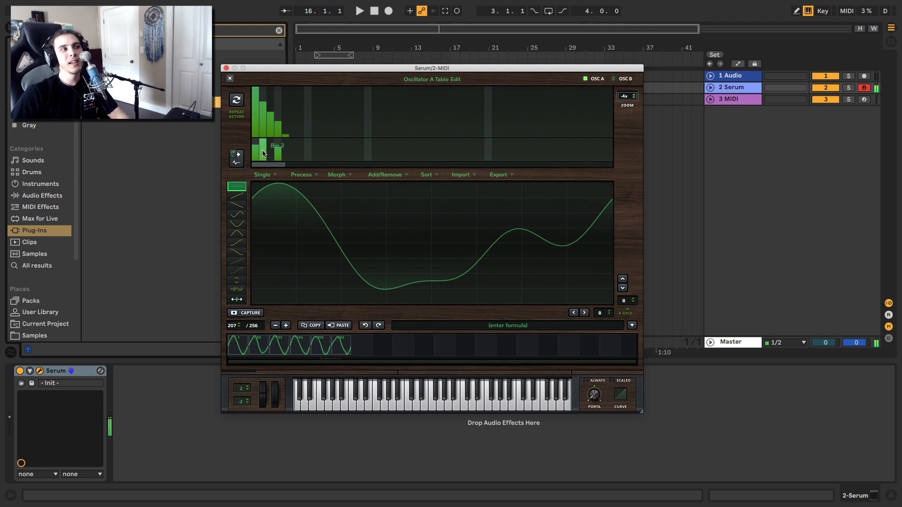
{"action": "left_click_drag", "start_coordinate": [257, 154], "coordinate": [279, 175]}
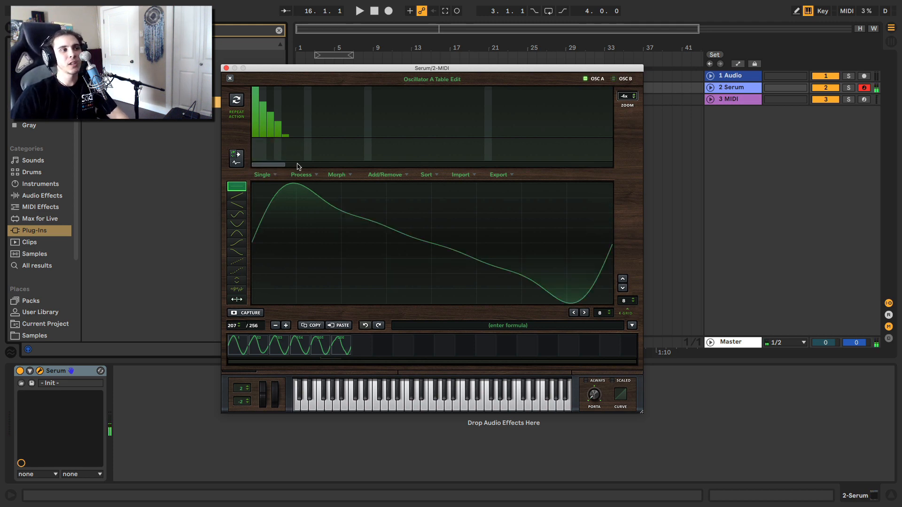
Lower harmonic bins 2 to 4 well below the fundamental for a rounded, flattened sine, and close the wavetable editor.
{"action": "left_click", "coordinate": [263, 117]}
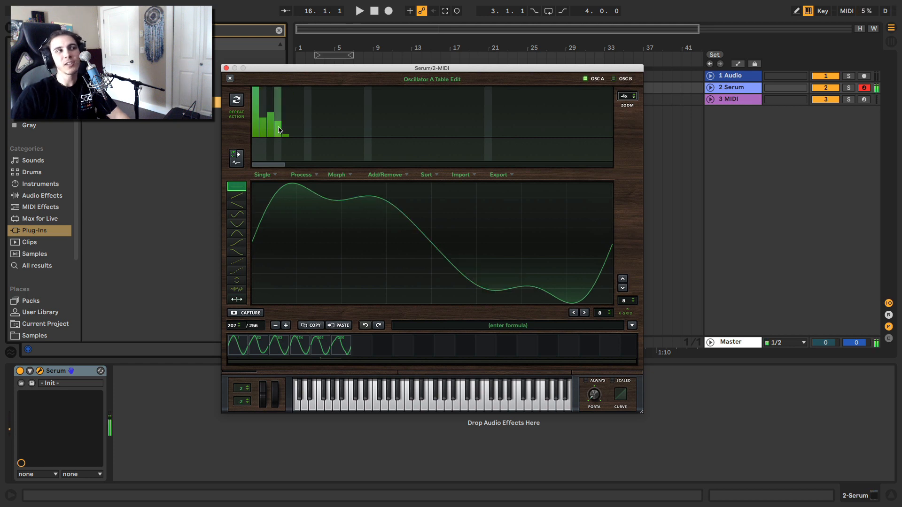
{"action": "left_click", "coordinate": [263, 125]}
{"action": "left_click", "coordinate": [271, 120]}
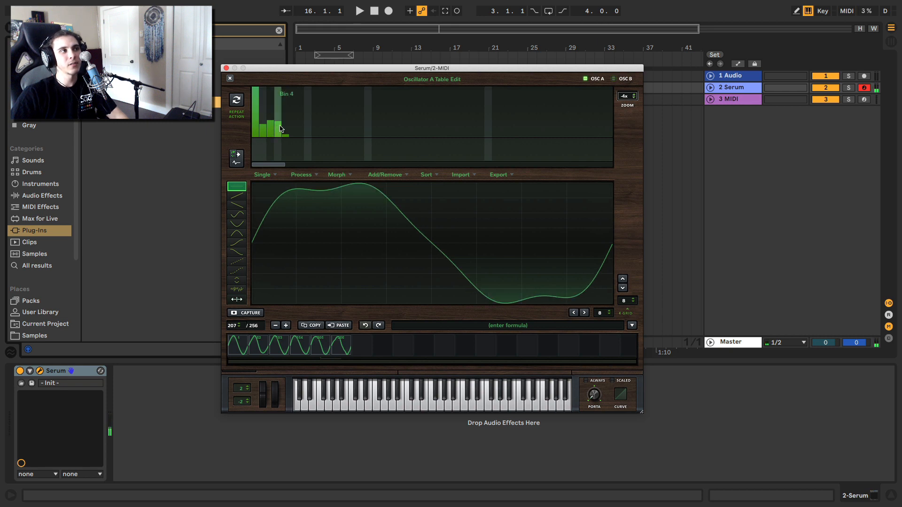
{"action": "left_click", "coordinate": [278, 128]}
{"action": "left_click", "coordinate": [285, 136]}
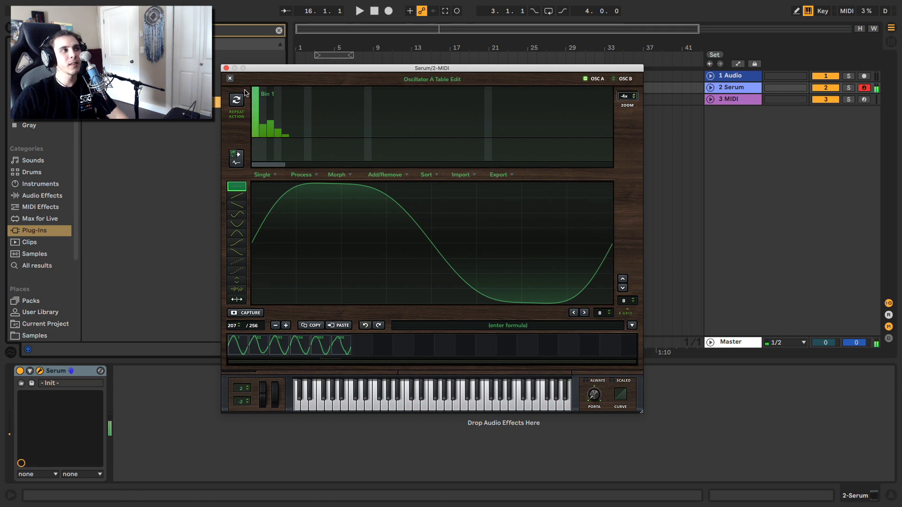
{"action": "left_click", "coordinate": [230, 79]}
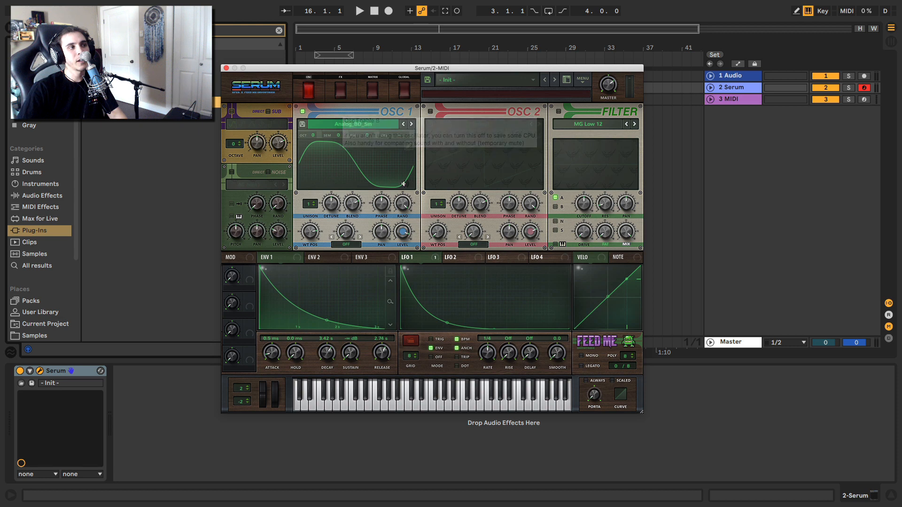
Try FM (from B) warp on OSC 1 with the 4088 and Acid wavetables in OSC 2, ending with OSC 2 switched off.
{"action": "left_click", "coordinate": [347, 244]}
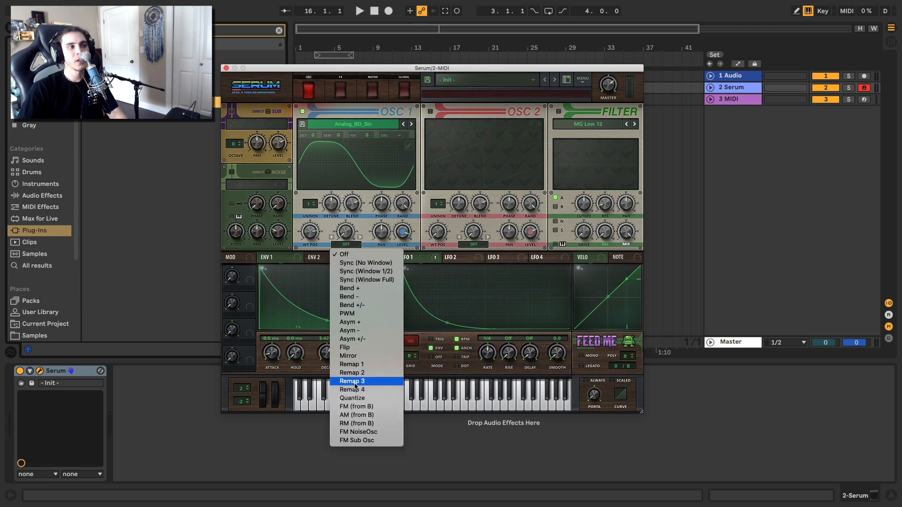
{"action": "left_click", "coordinate": [365, 407]}
{"action": "left_click", "coordinate": [431, 113]}
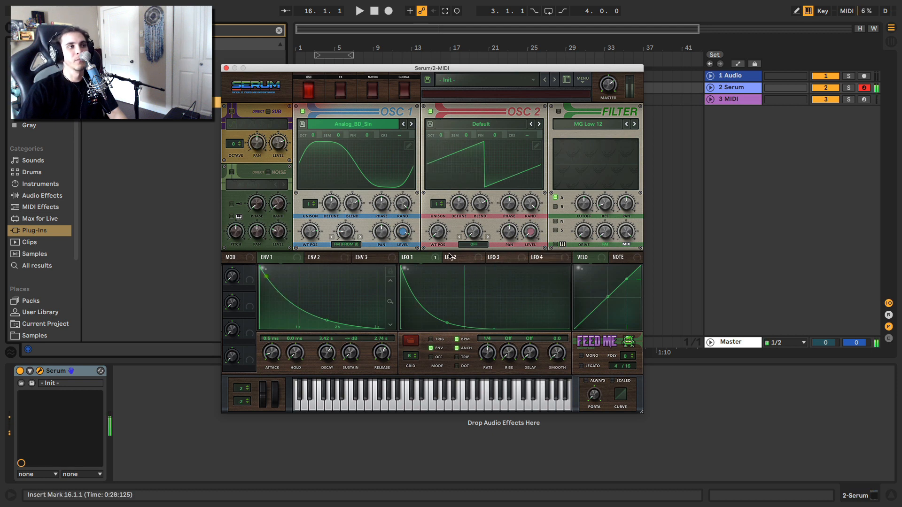
{"action": "left_click", "coordinate": [540, 125]}
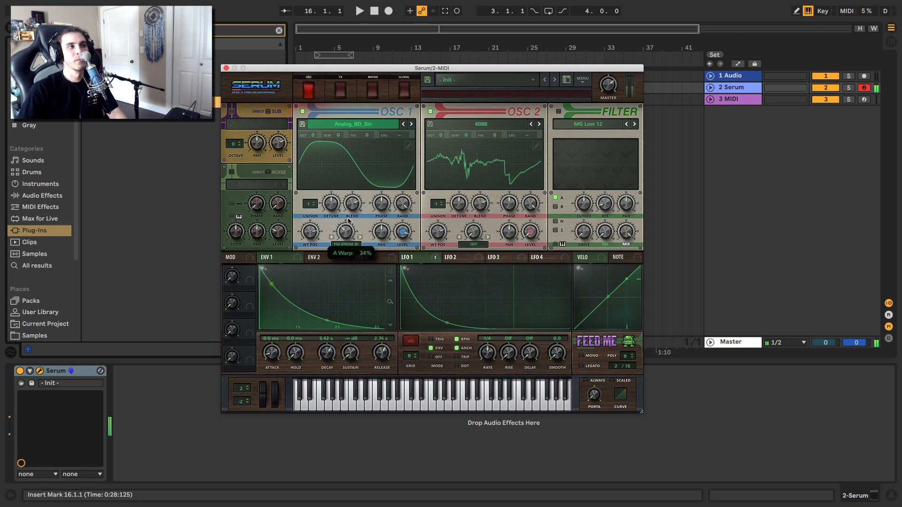
{"action": "left_click", "coordinate": [539, 124]}
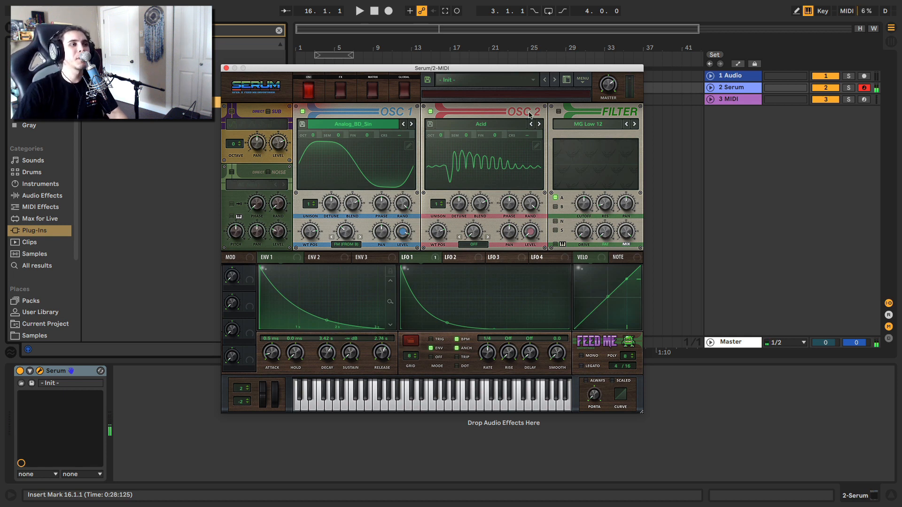
{"action": "left_click", "coordinate": [430, 111]}
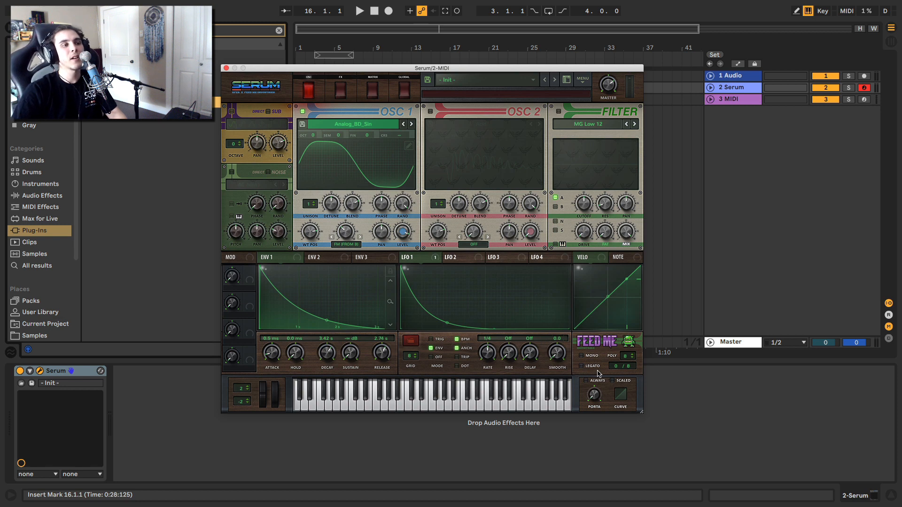
Enable Mono and Legato voicing with portamento set to Always, auditioning the voicing with repeated notes.
{"action": "left_click", "coordinate": [582, 356]}
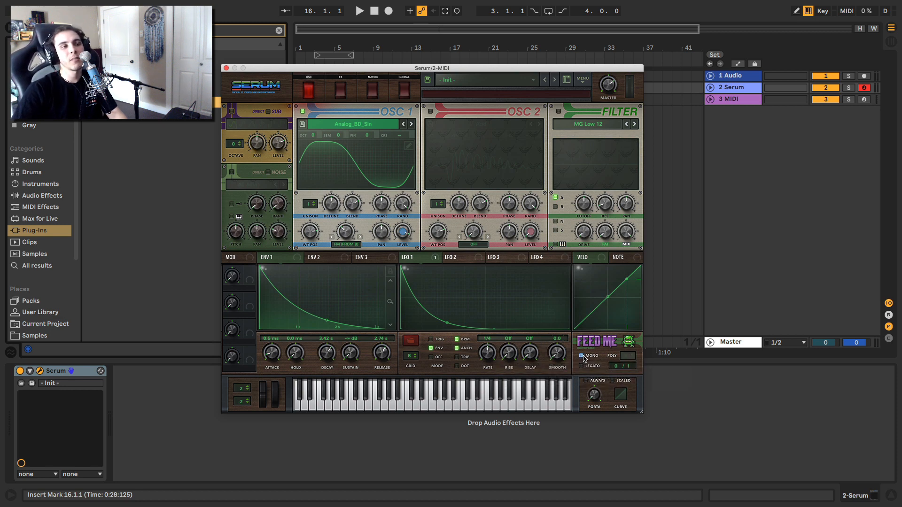
{"action": "key", "text": "a"}
{"action": "key", "text": "a"}
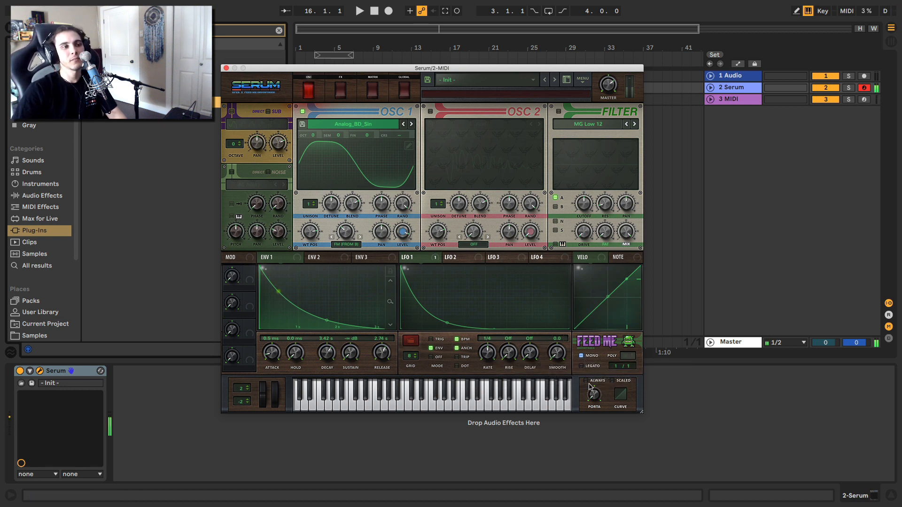
{"action": "key", "text": "a"}
{"action": "key", "text": "a"}
{"action": "key", "text": "a"}
{"action": "key", "text": "a"}
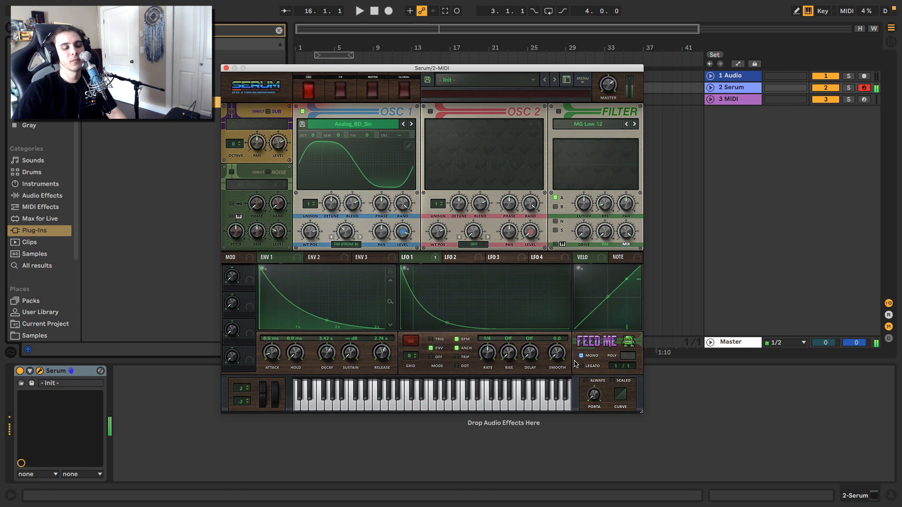
{"action": "key", "text": "a"}
{"action": "key", "text": "a"}
{"action": "key", "text": "a"}
{"action": "key", "text": "a"}
{"action": "key", "text": "a"}
{"action": "key", "text": "a"}
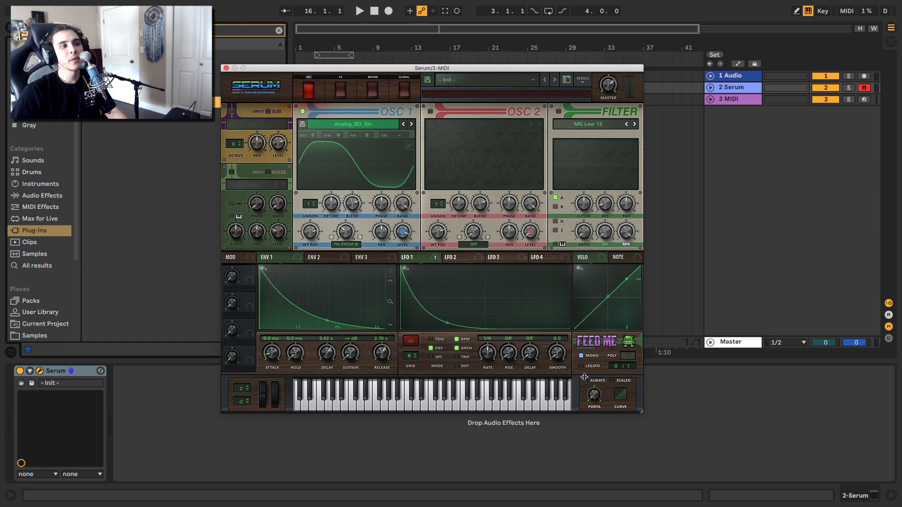
{"action": "left_click", "coordinate": [586, 381]}
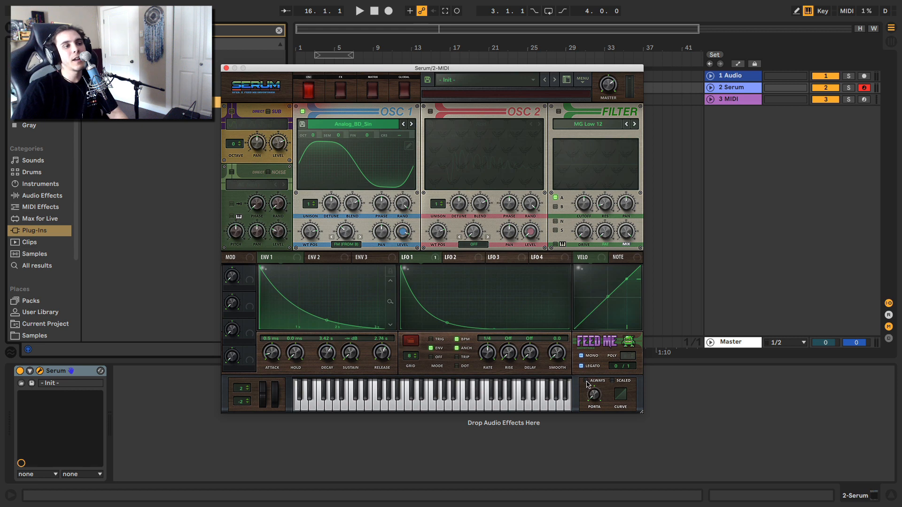
{"action": "left_click_drag", "start_coordinate": [594, 398], "coordinate": [599, 357]}
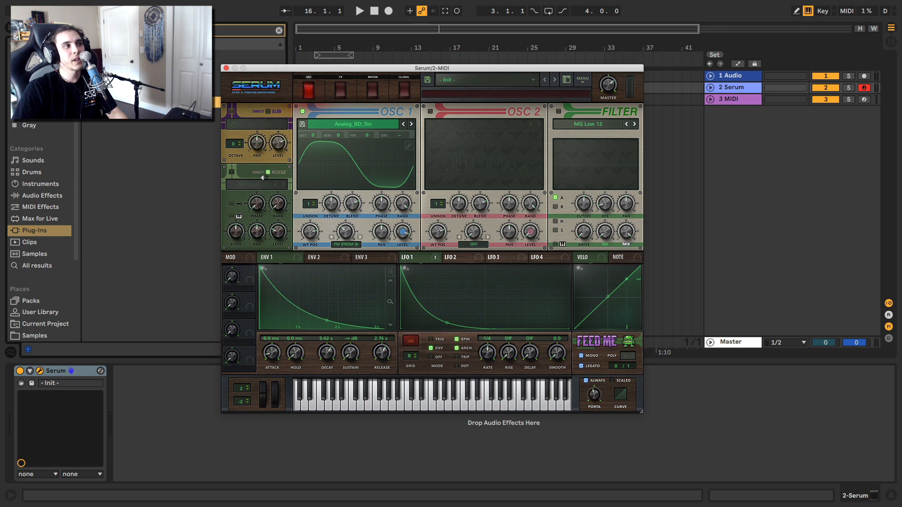
Enable the noise oscillator, try its pitch control, and load the XF_KikAtk_21 sample from Attacks_Kick.
{"action": "left_click", "coordinate": [232, 172]}
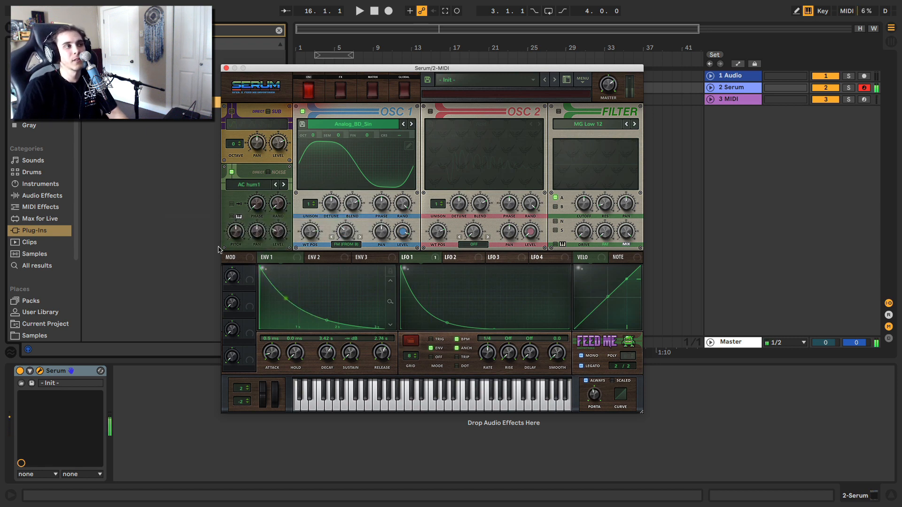
{"action": "mouse_move", "coordinate": [234, 243]}
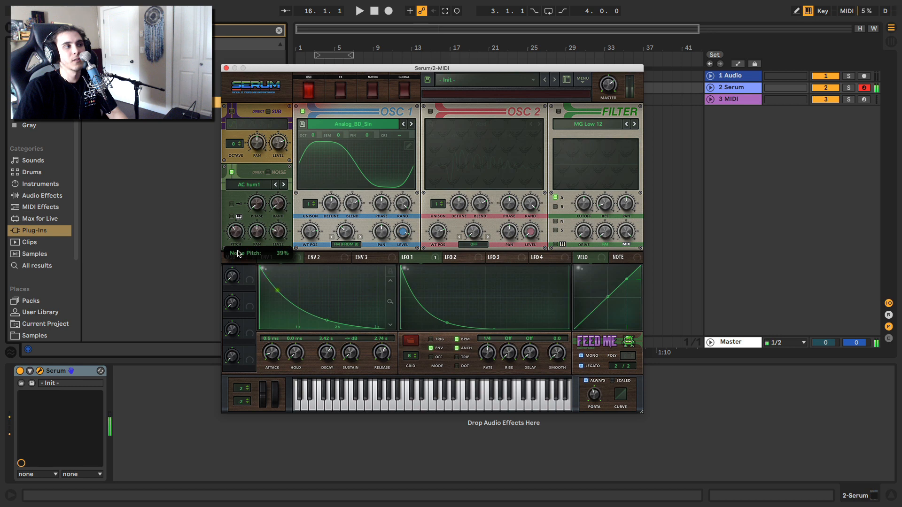
{"action": "left_click_drag", "start_coordinate": [235, 263], "coordinate": [240, 246]}
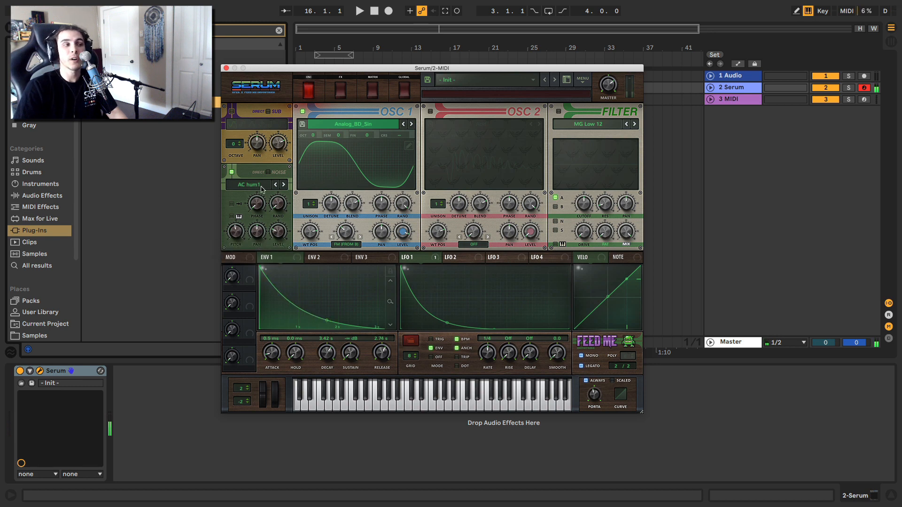
{"action": "left_click", "coordinate": [244, 186]}
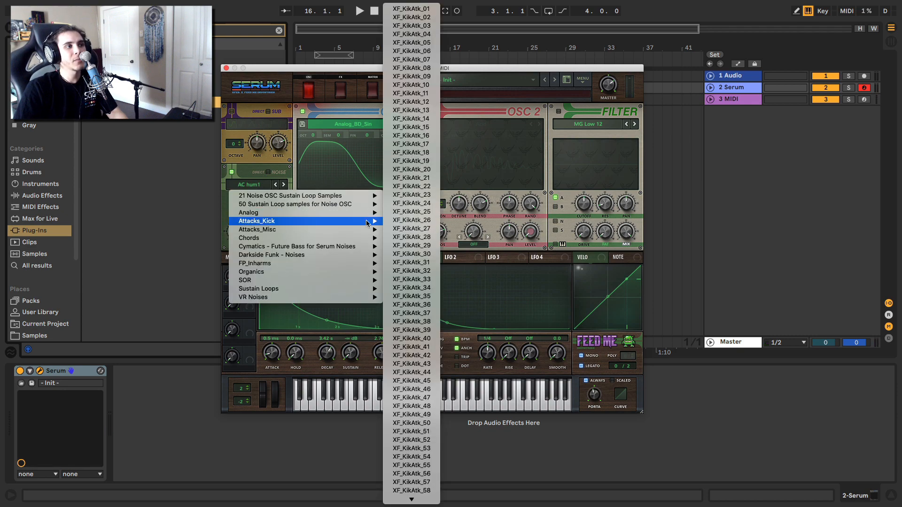
{"action": "left_click", "coordinate": [408, 180]}
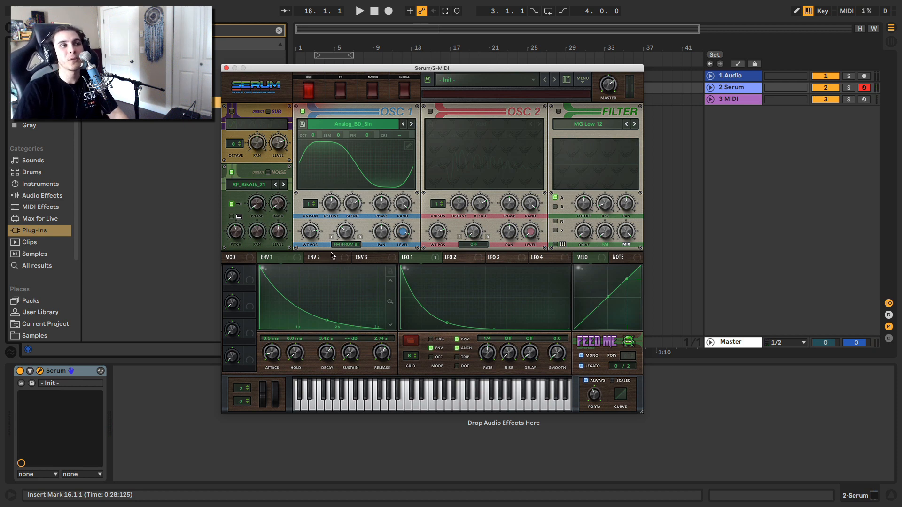
Switch OSC 2 back on and set OSC 1's warp mode to Off.
{"action": "left_click", "coordinate": [431, 112]}
{"action": "left_click", "coordinate": [345, 244]}
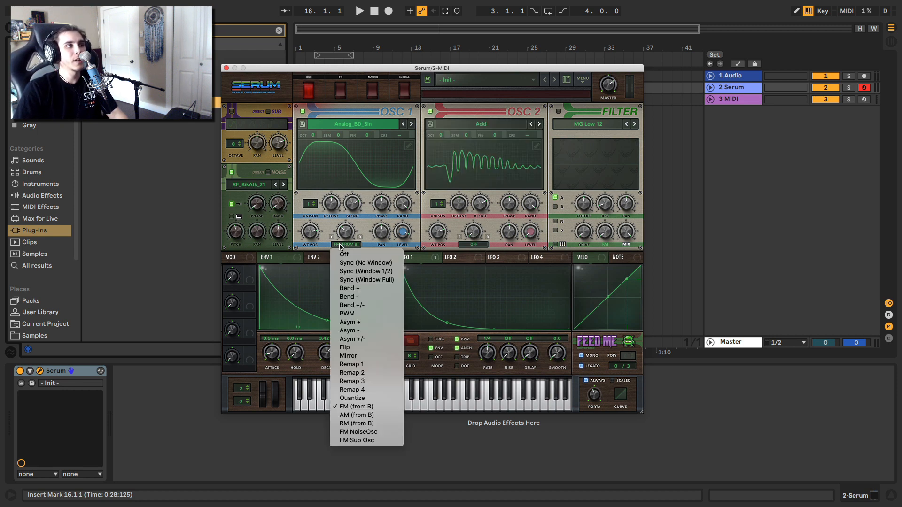
{"action": "left_click", "coordinate": [347, 259]}
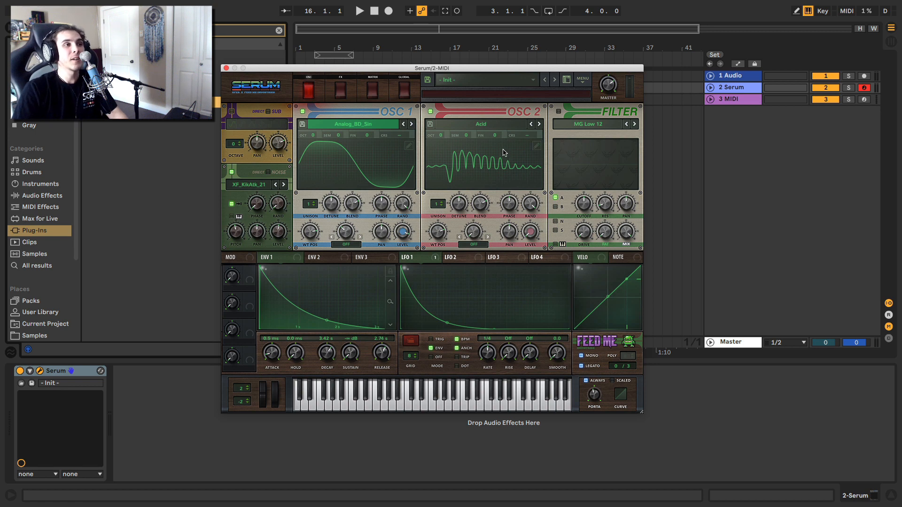
Search all results in the Ableton Live browser for "noise" and audition a sample from the list.
{"action": "left_click", "coordinate": [30, 264]}
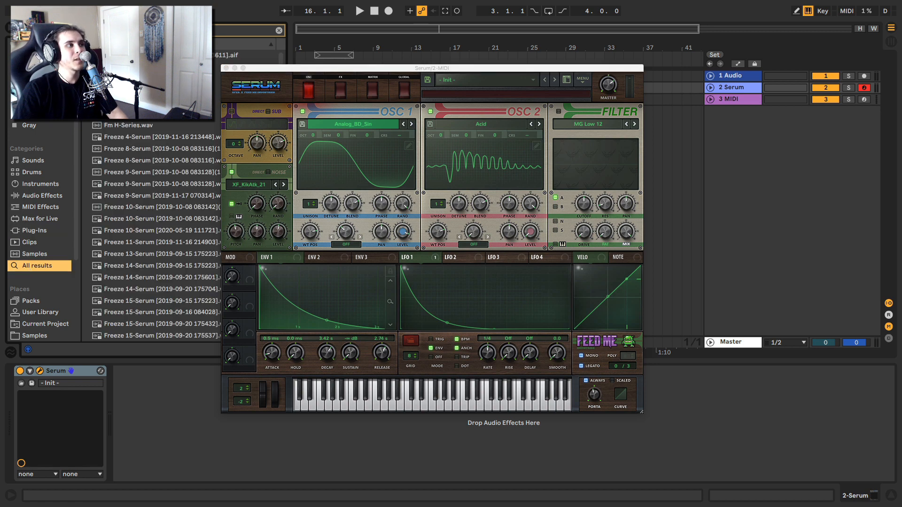
{"action": "left_click", "coordinate": [280, 29]}
{"action": "type", "text": "noise"}
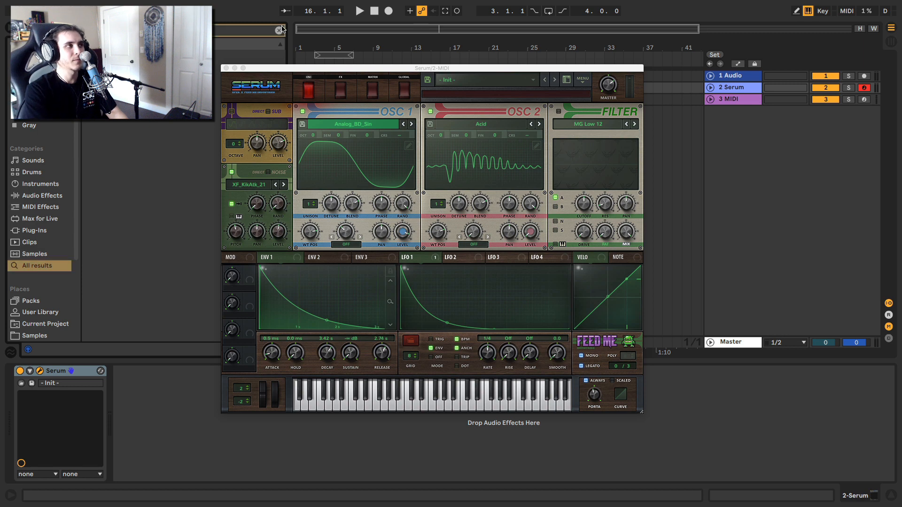
{"action": "key", "text": "Down"}
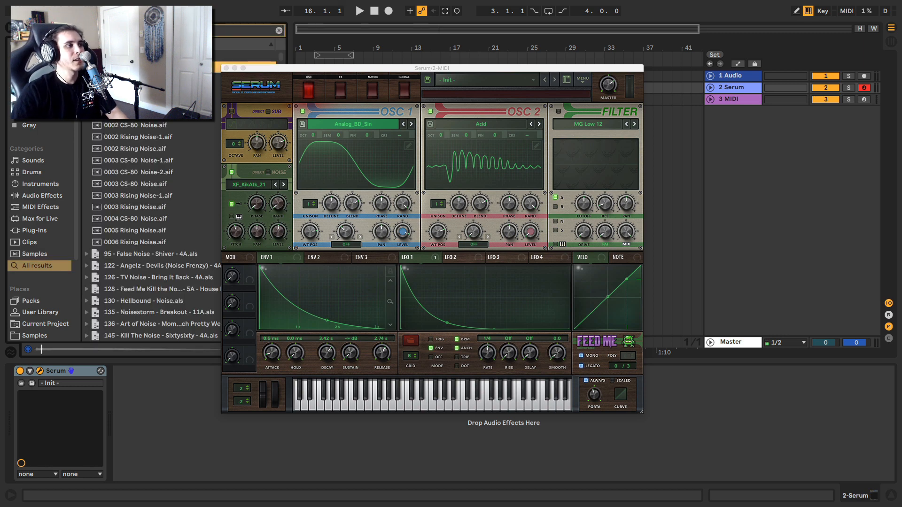
Import a noise sample from the browser into OSC 2 as a wavetable and adjust OSC 2's wavetable position.
{"action": "right_click", "coordinate": [422, 144]}
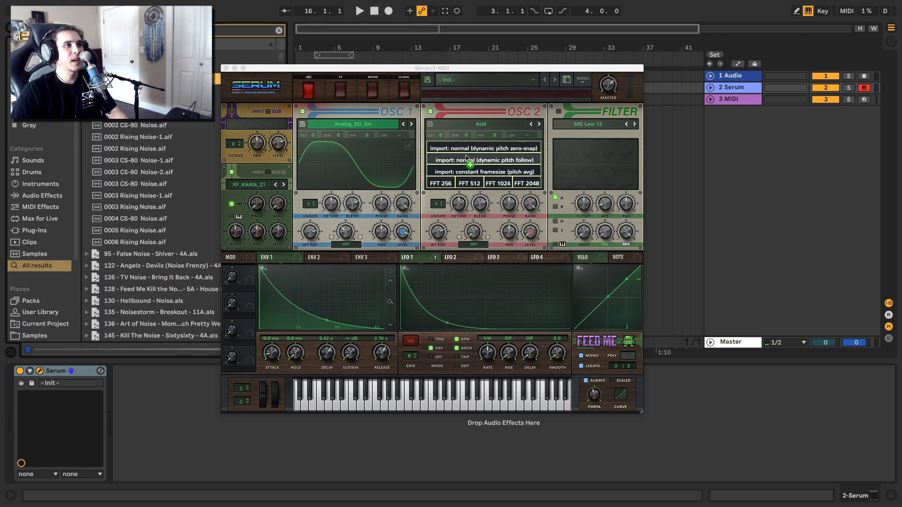
{"action": "left_click", "coordinate": [490, 177]}
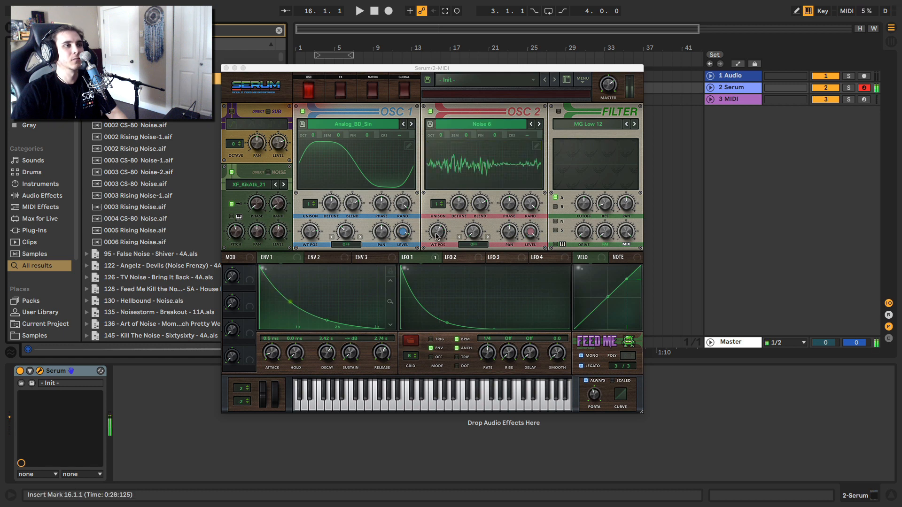
{"action": "left_click_drag", "start_coordinate": [436, 235], "coordinate": [440, 255]}
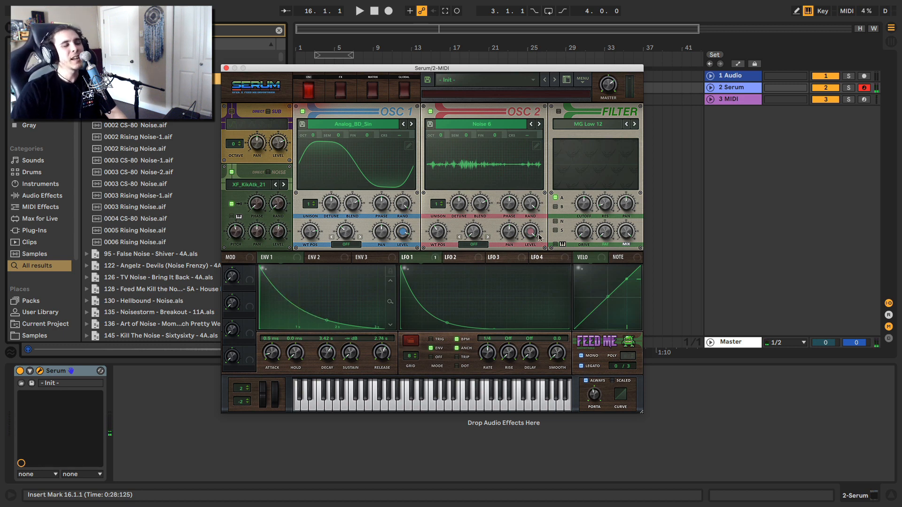
Lower OSC 2's level, set its warp mode to FM (from A) with the amount at about 99%, and audition the kick.
{"action": "left_click_drag", "start_coordinate": [535, 237], "coordinate": [536, 301]}
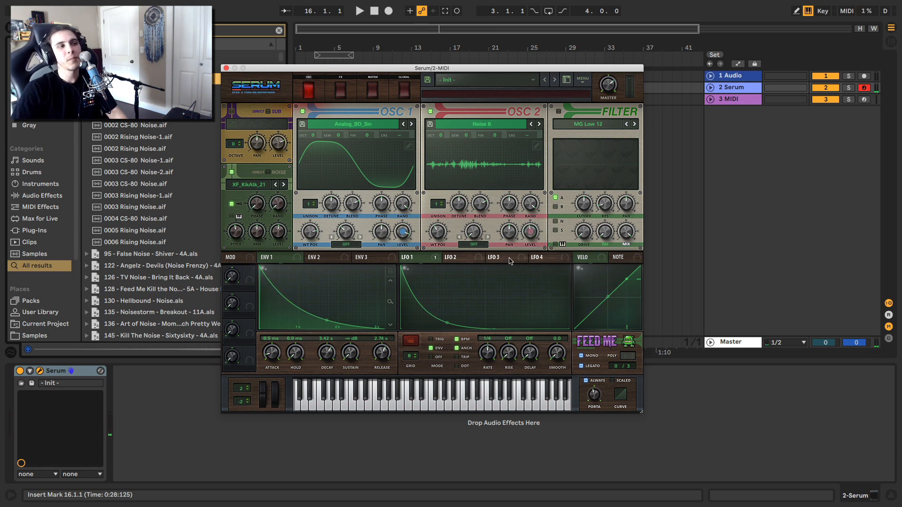
{"action": "left_click", "coordinate": [475, 245]}
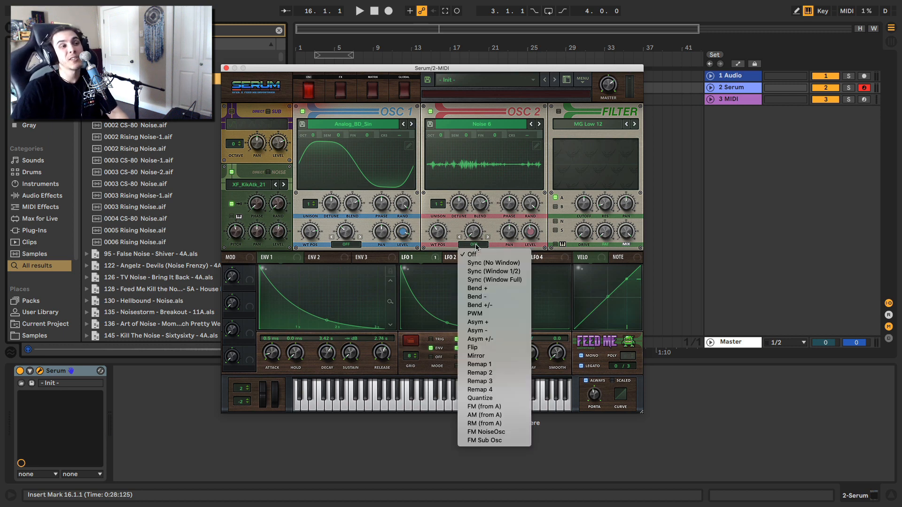
{"action": "left_click", "coordinate": [488, 407]}
{"action": "left_click_drag", "start_coordinate": [473, 231], "coordinate": [475, 200]}
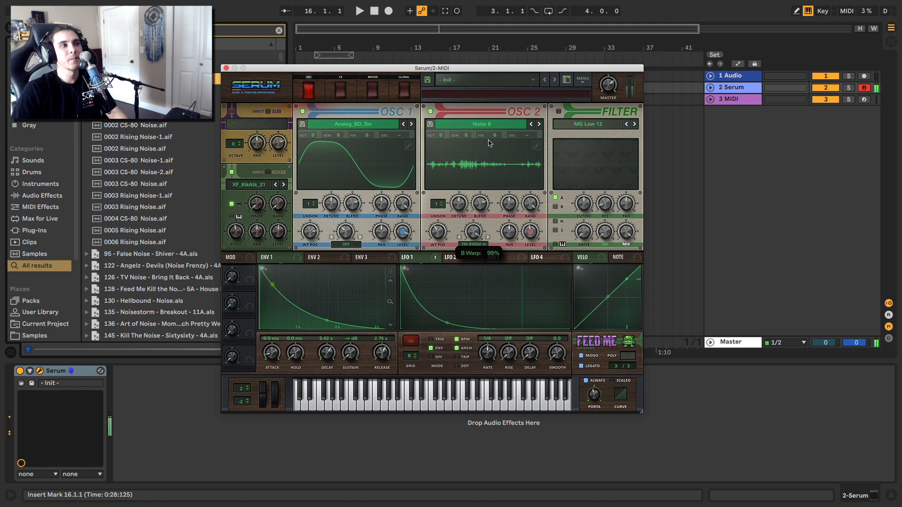
{"action": "left_click_drag", "start_coordinate": [535, 210], "coordinate": [536, 209]}
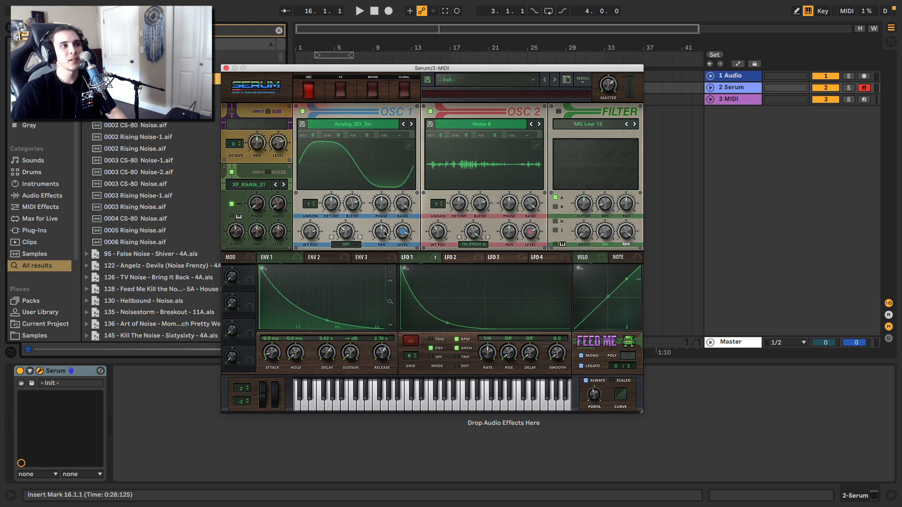
{"action": "key", "text": "a"}
{"action": "key", "text": "a"}
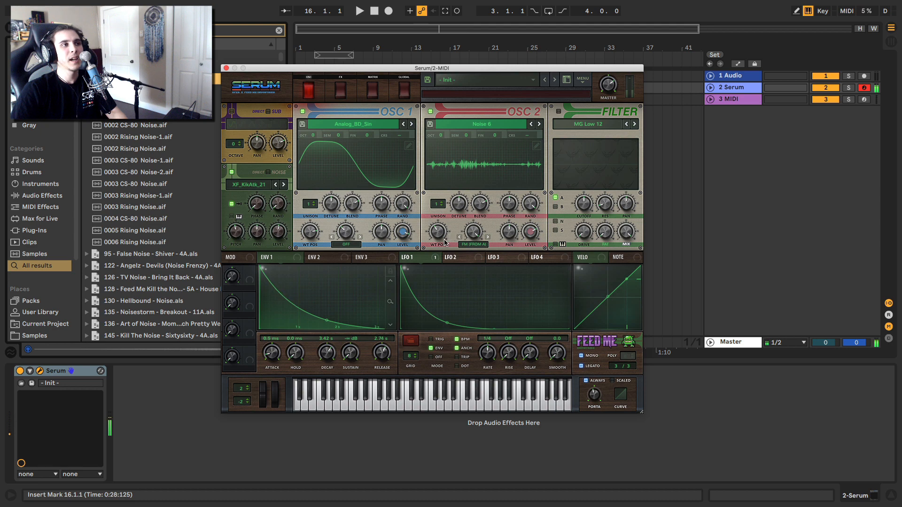
Adjust OSC 2's wavetable position, raise its unison to 16 voices and tweak the detune while auditioning the kick.
{"action": "left_click_drag", "start_coordinate": [445, 242], "coordinate": [442, 237]}
{"action": "key", "text": "a"}
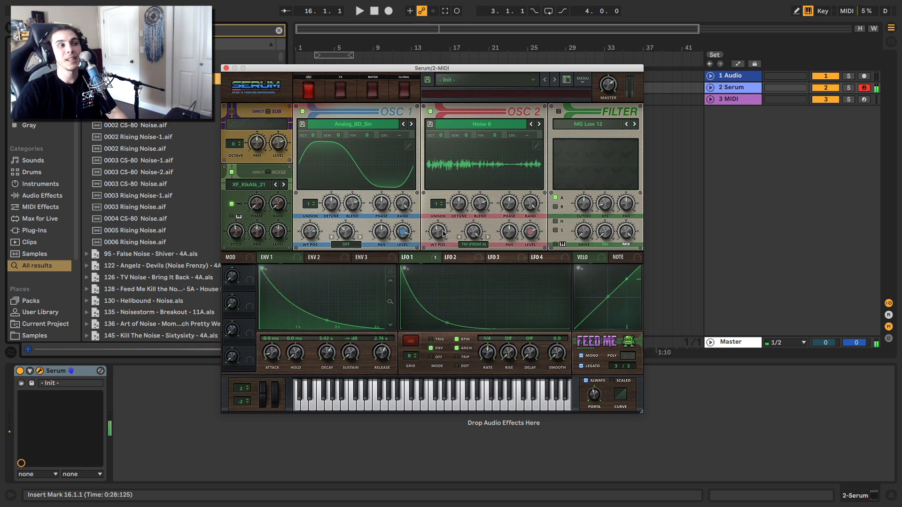
{"action": "left_click_drag", "start_coordinate": [444, 206], "coordinate": [444, 196]}
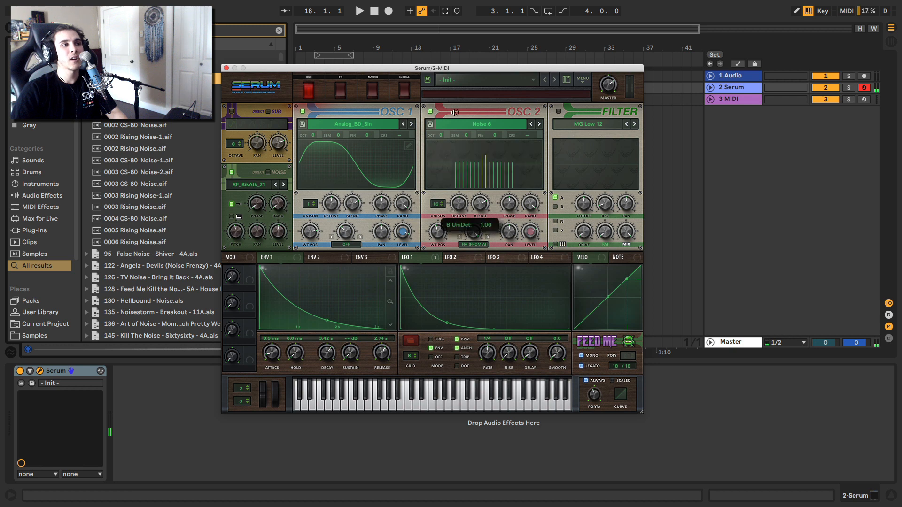
{"action": "key", "text": "a"}
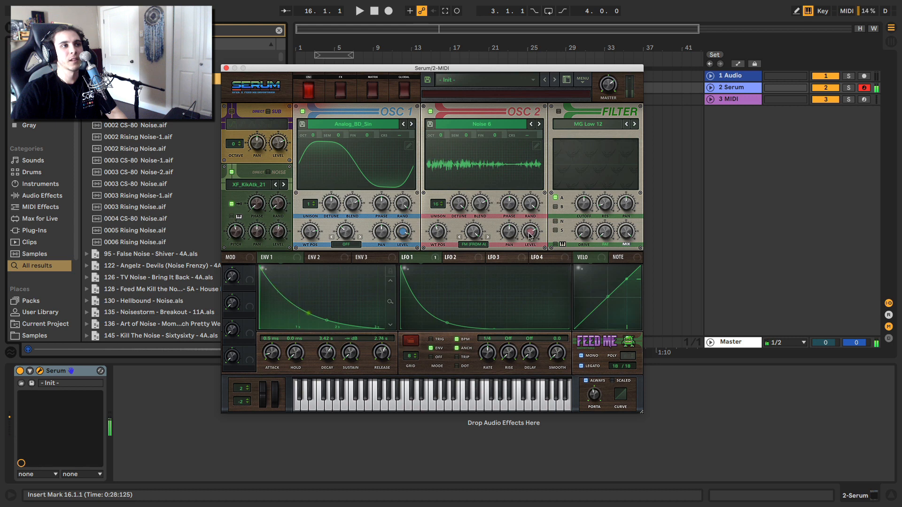
{"action": "mouse_move", "coordinate": [531, 236]}
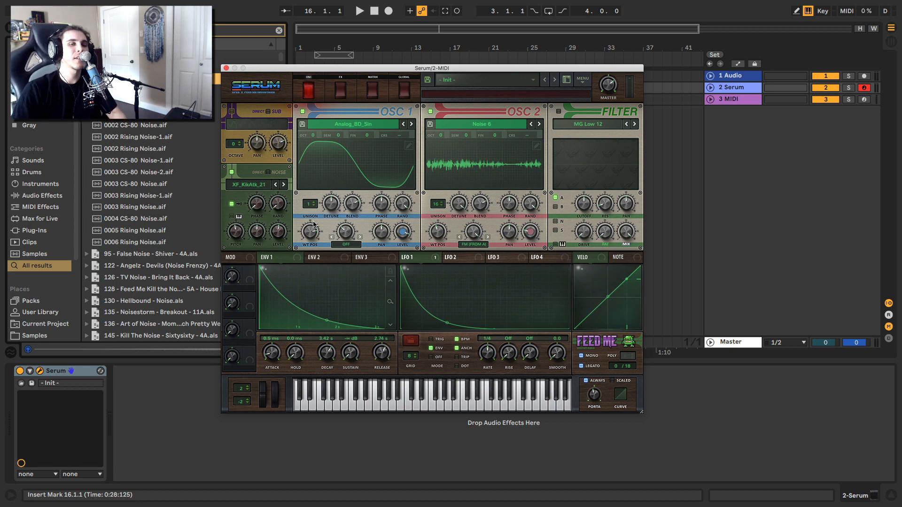
Enable the Distortion effect with the Tube type and raise its drive.
{"action": "left_click", "coordinate": [340, 87]}
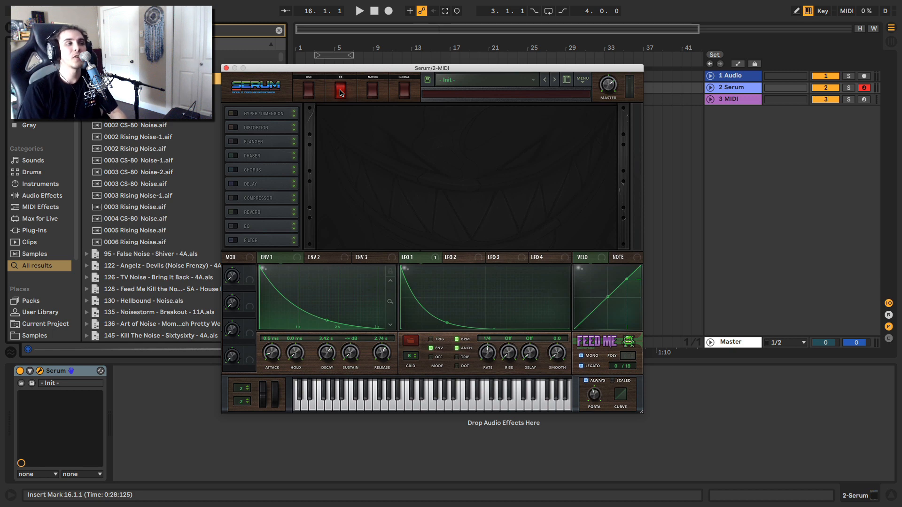
{"action": "left_click", "coordinate": [234, 128]}
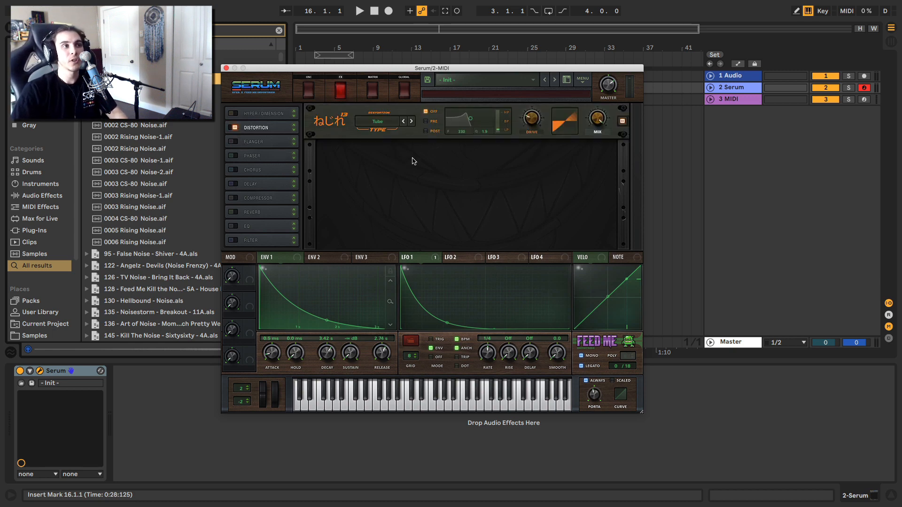
{"action": "left_click_drag", "start_coordinate": [531, 118], "coordinate": [540, 90]}
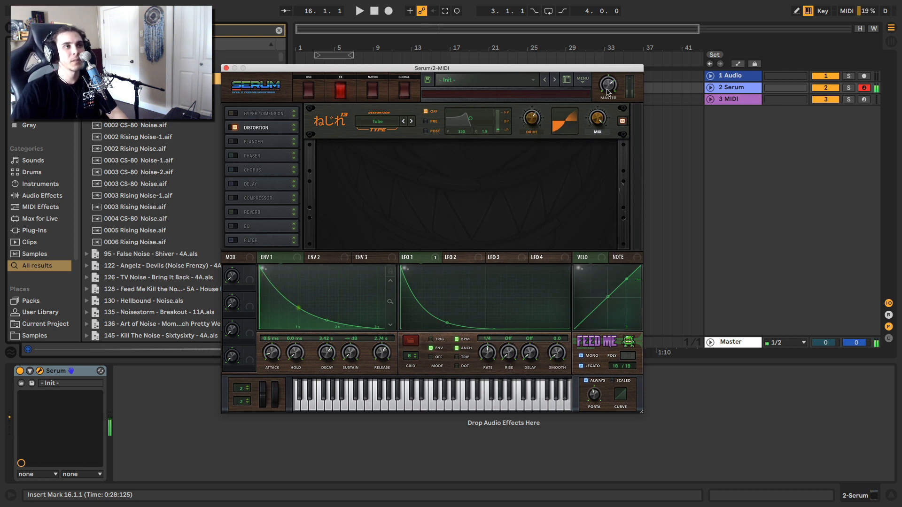
{"action": "mouse_move", "coordinate": [609, 81]}
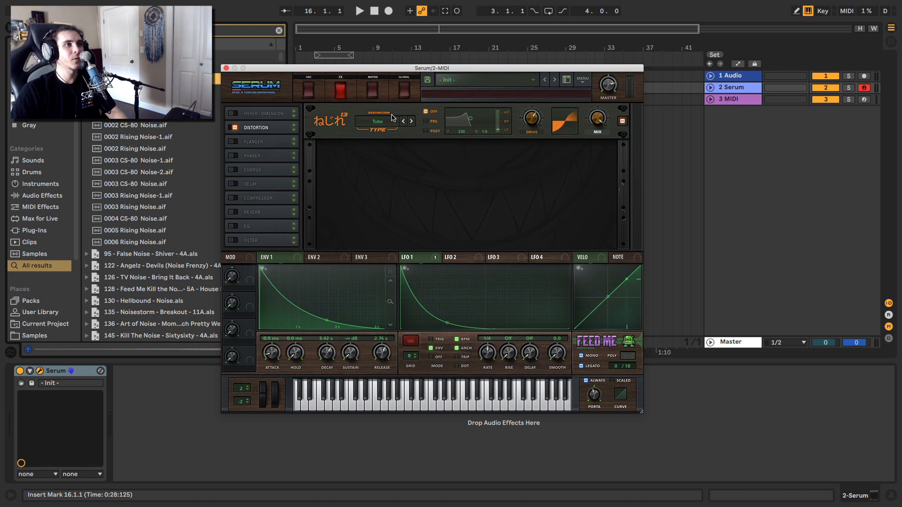
Try the Compressor effect in multiband mode with about 10.2 dB of gain, adjust a band in its display, and compare it bypassed.
{"action": "left_click", "coordinate": [234, 198]}
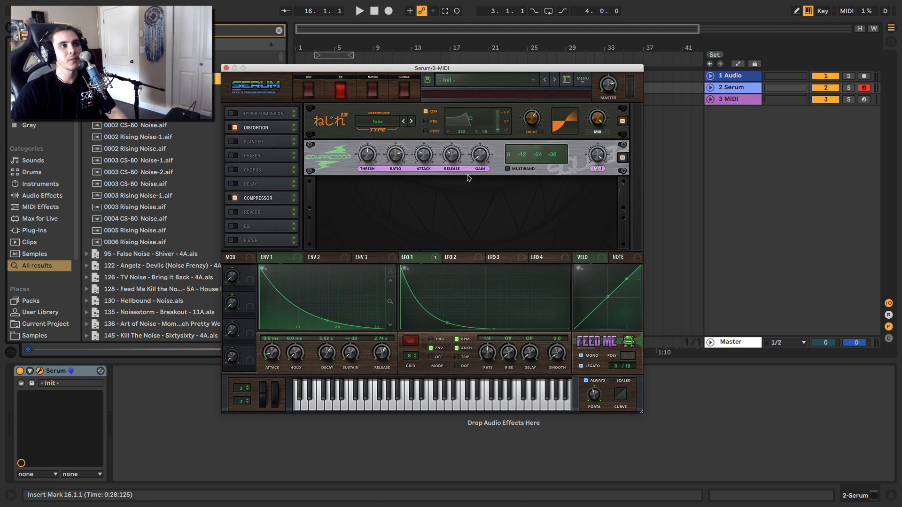
{"action": "left_click", "coordinate": [508, 168]}
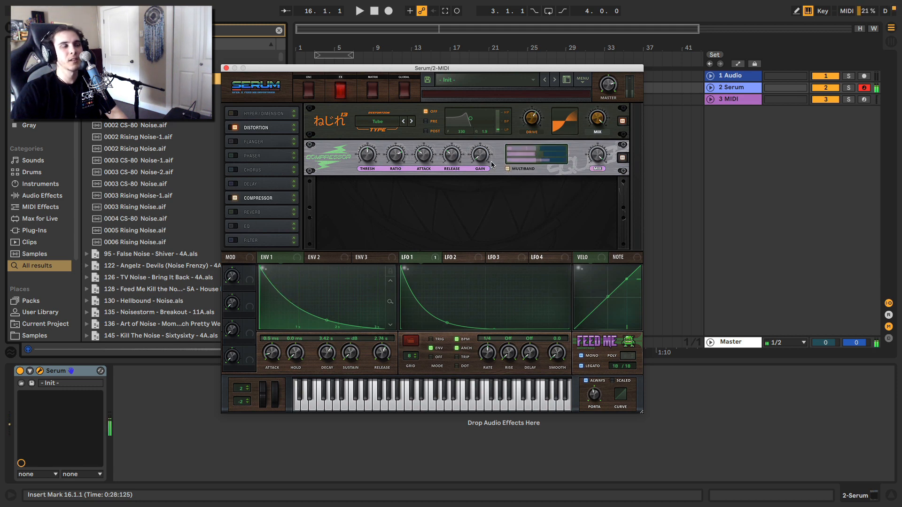
{"action": "left_click_drag", "start_coordinate": [480, 155], "coordinate": [482, 133]}
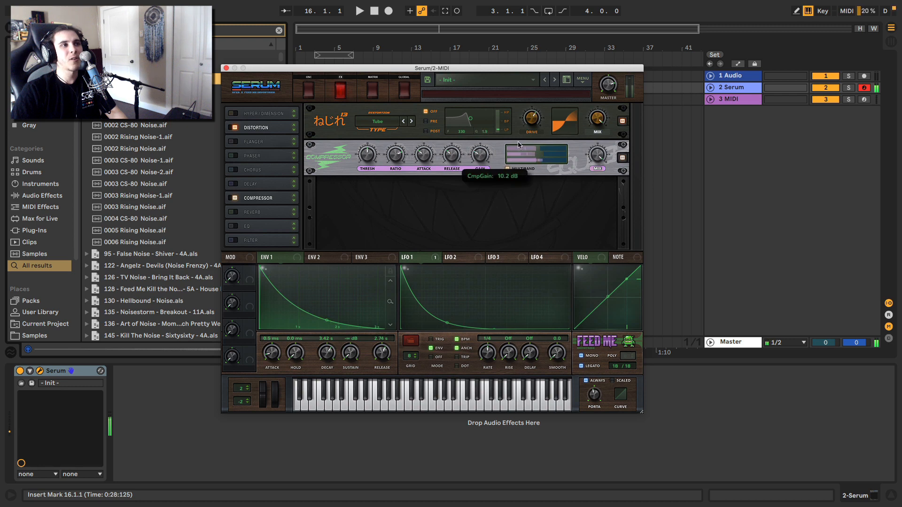
{"action": "left_click_drag", "start_coordinate": [538, 150], "coordinate": [505, 152]}
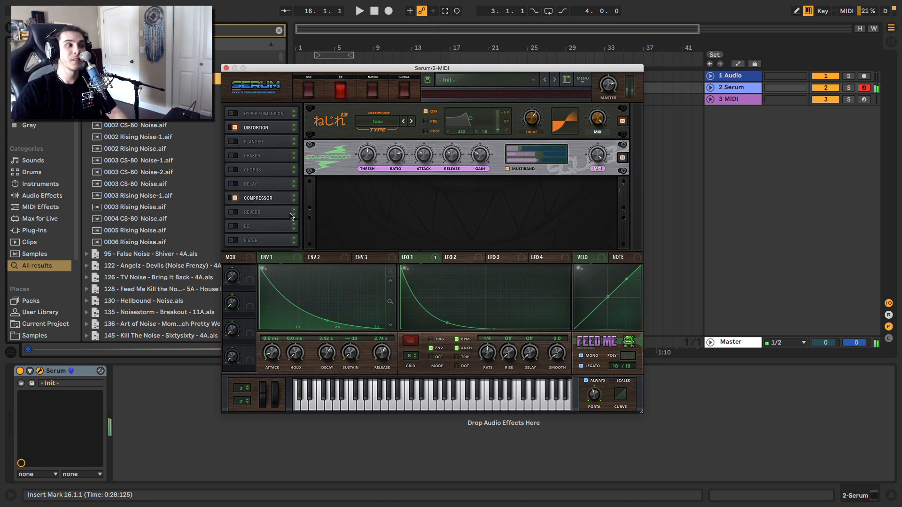
{"action": "left_click", "coordinate": [233, 198]}
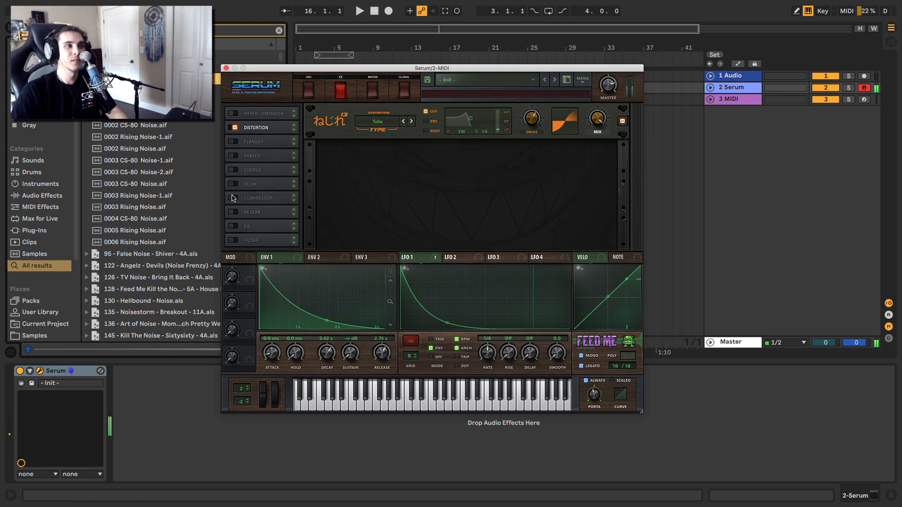
{"action": "left_click", "coordinate": [233, 198]}
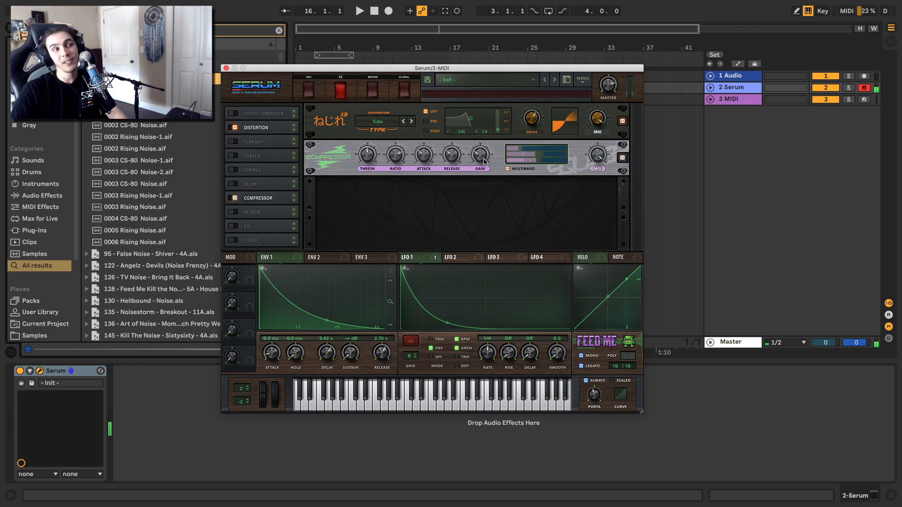
Lower OSC 2's level to 0%, compare the kick with and without the compressor, and switch the compressor off.
{"action": "left_click", "coordinate": [310, 94]}
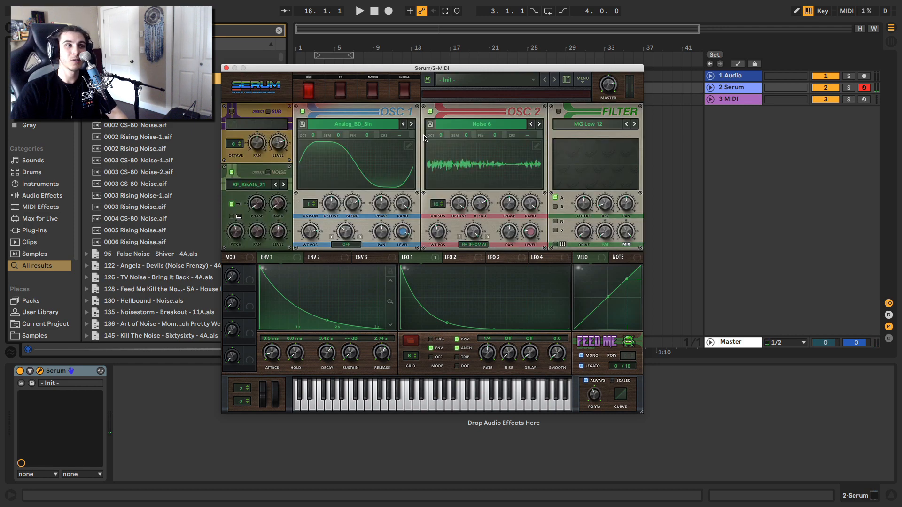
{"action": "left_click_drag", "start_coordinate": [534, 244], "coordinate": [537, 256]}
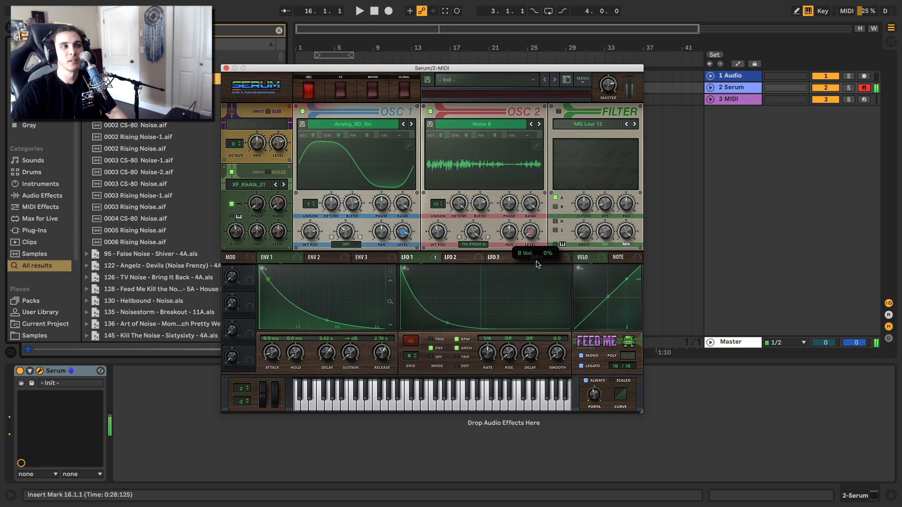
{"action": "left_click_drag", "start_coordinate": [537, 257], "coordinate": [538, 257]}
{"action": "left_click", "coordinate": [341, 89]}
{"action": "left_click", "coordinate": [235, 197]}
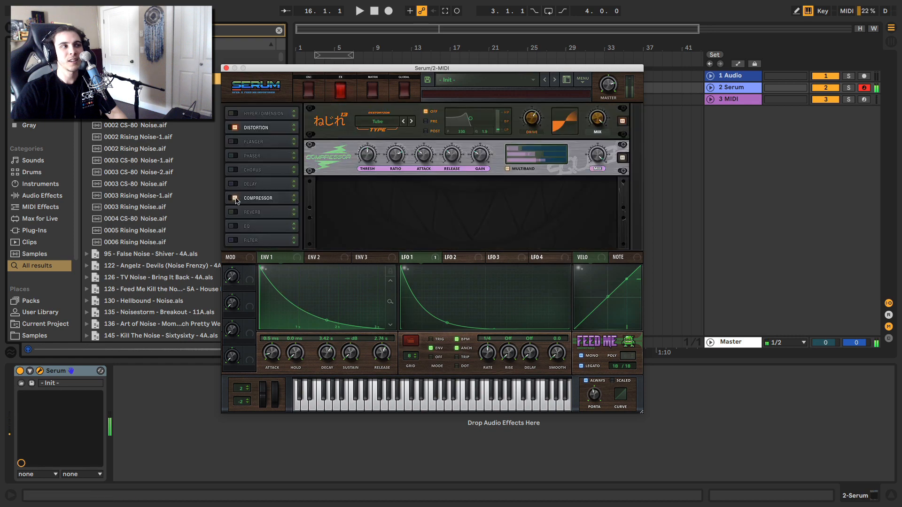
{"action": "left_click", "coordinate": [235, 198]}
Raise OSC 2's level to bring the noise layer back into the kick.
{"action": "left_click", "coordinate": [314, 90]}
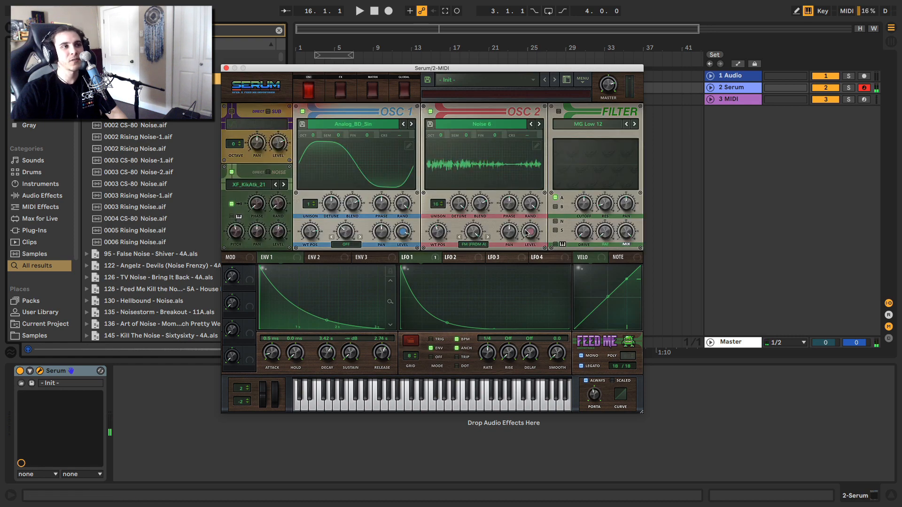
{"action": "left_click_drag", "start_coordinate": [527, 233], "coordinate": [528, 218]}
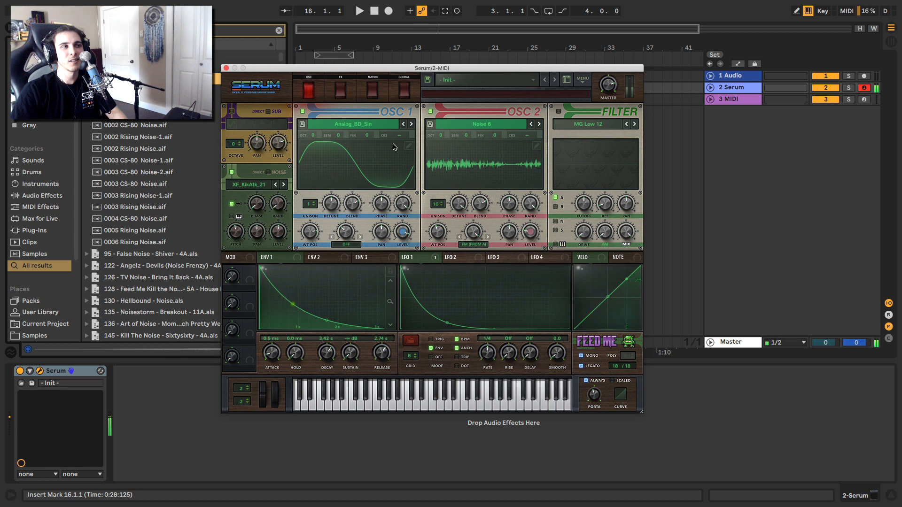
Place the EQ directly after Distortion, enable it, boost its low band as a peak and adjust that band's frequency.
{"action": "left_click", "coordinate": [339, 88]}
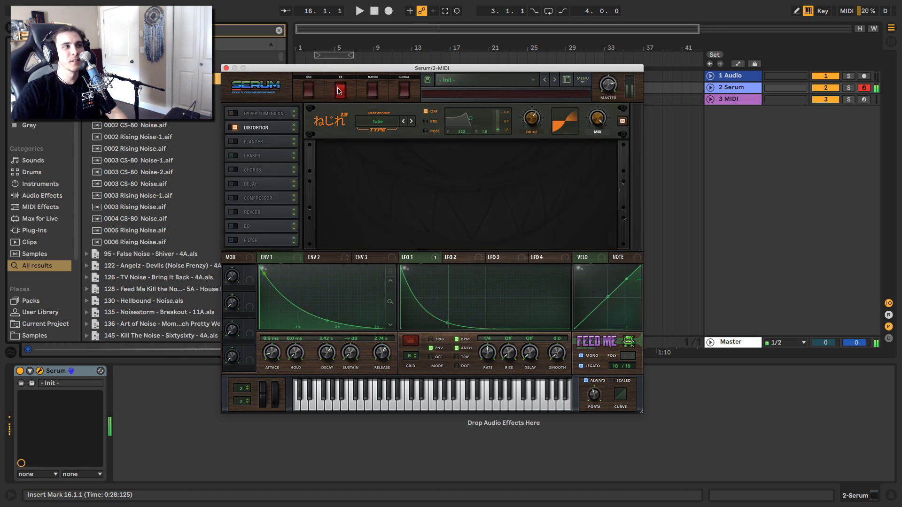
{"action": "left_click_drag", "start_coordinate": [262, 232], "coordinate": [249, 145]}
{"action": "left_click", "coordinate": [233, 141]}
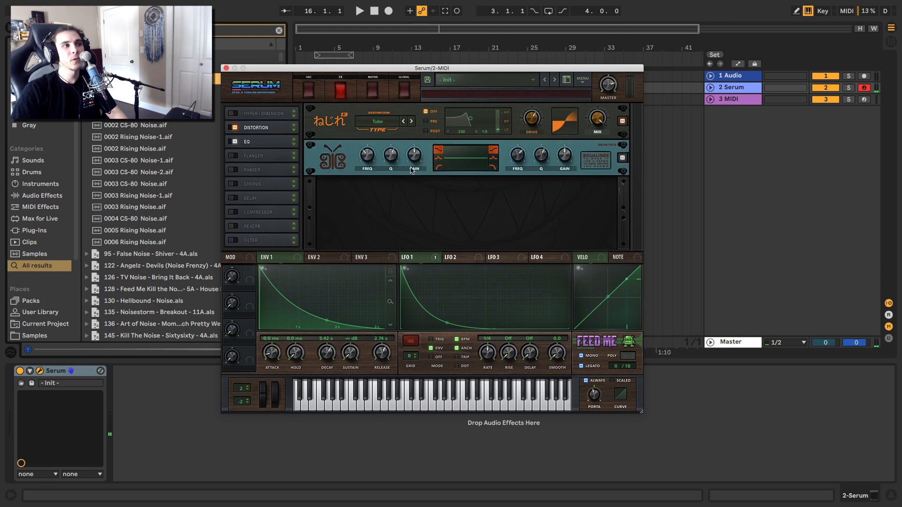
{"action": "left_click_drag", "start_coordinate": [416, 157], "coordinate": [419, 137]}
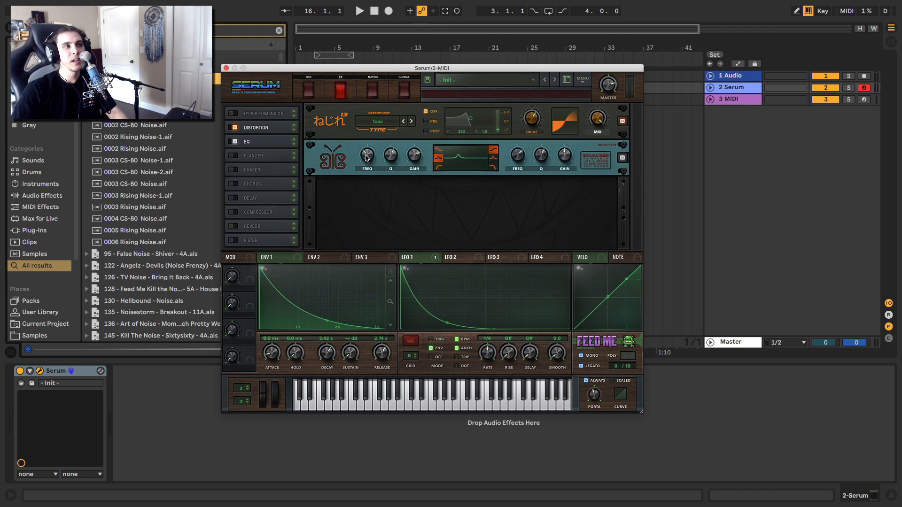
{"action": "left_click_drag", "start_coordinate": [367, 158], "coordinate": [411, 153]}
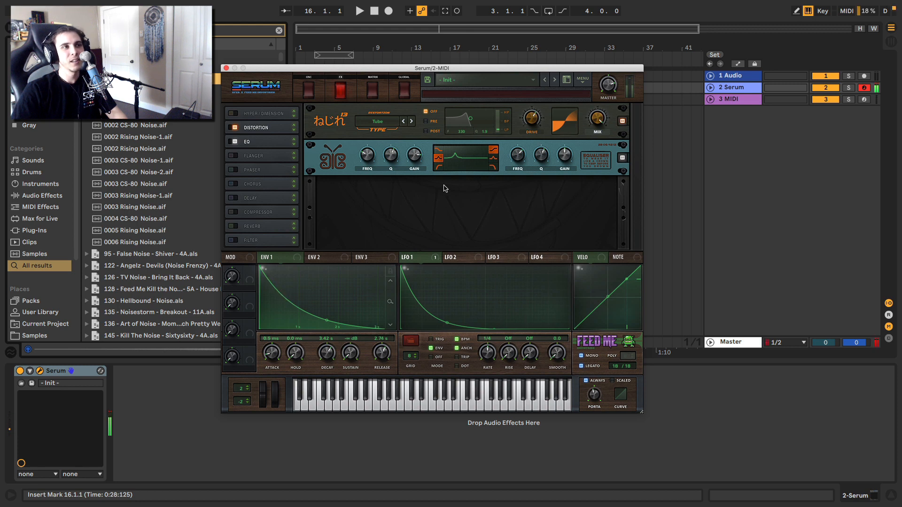
Switch the EQ's low band to a shelf and raise the high band's gain.
{"action": "left_click", "coordinate": [438, 150]}
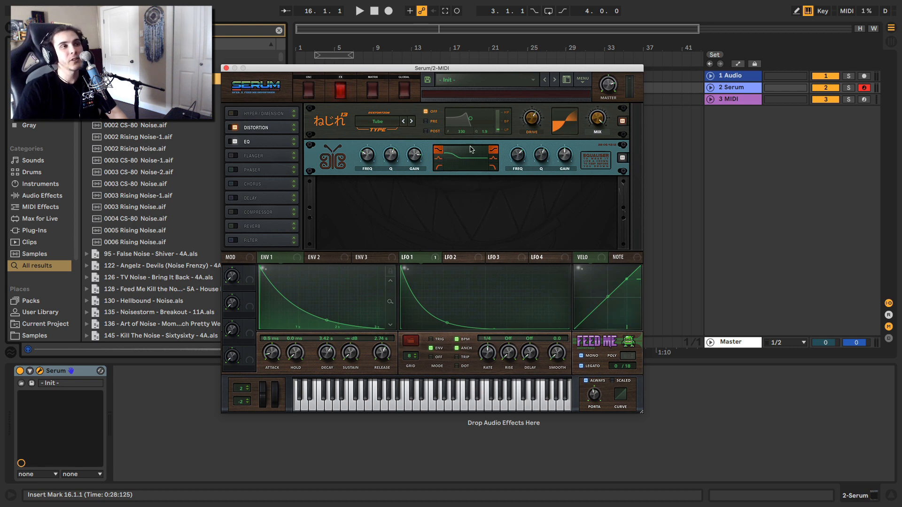
{"action": "left_click", "coordinate": [494, 165]}
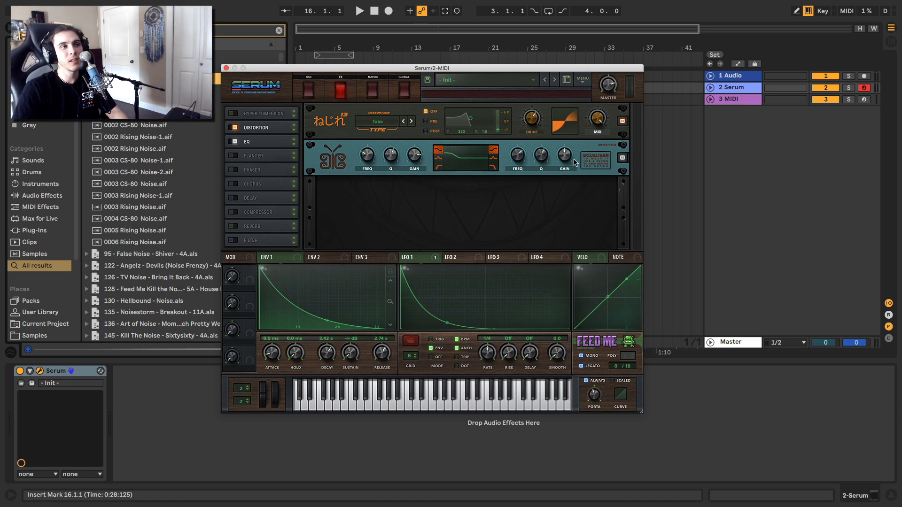
{"action": "left_click_drag", "start_coordinate": [566, 157], "coordinate": [574, 133]}
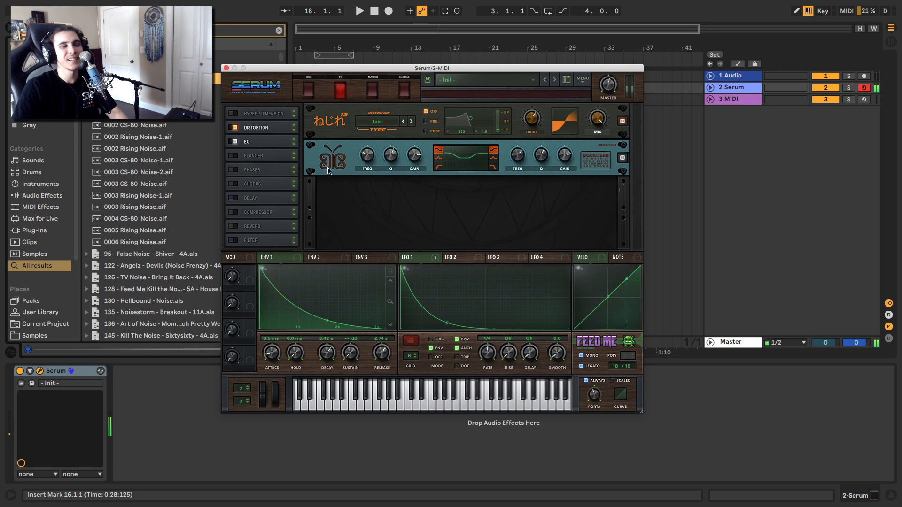
Switch off the EQ and adjust Serum's master volume.
{"action": "left_click", "coordinate": [235, 142]}
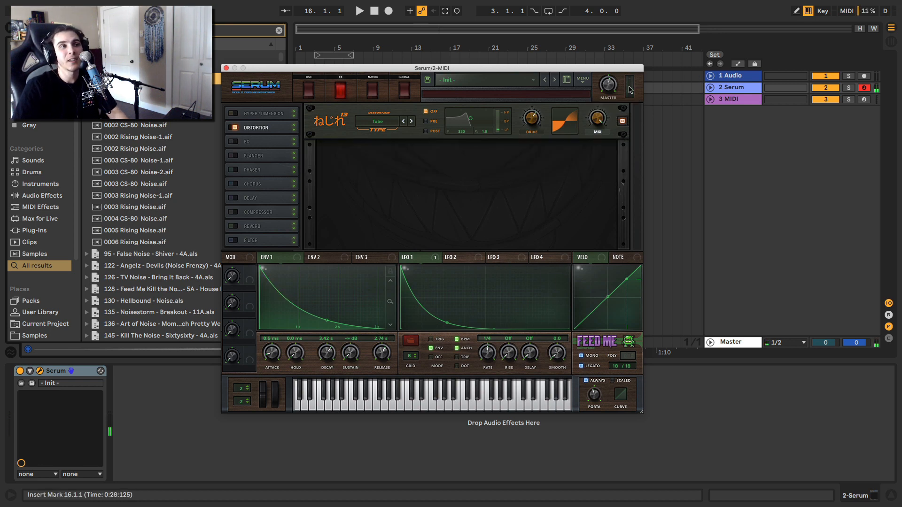
{"action": "mouse_move", "coordinate": [604, 81]}
{"action": "left_click_drag", "start_coordinate": [605, 80], "coordinate": [606, 74]}
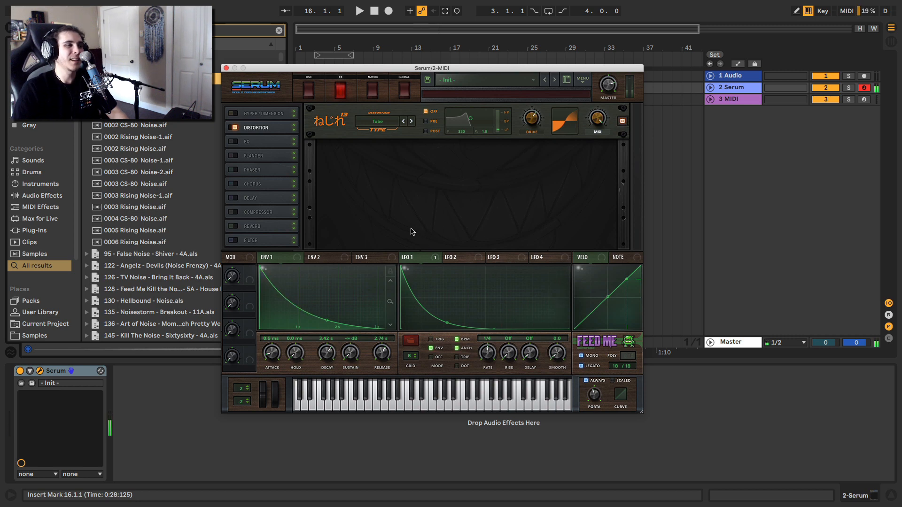
Enable the Filter effect with the MG Low 6 type and raise its cutoff.
{"action": "left_click", "coordinate": [234, 241]}
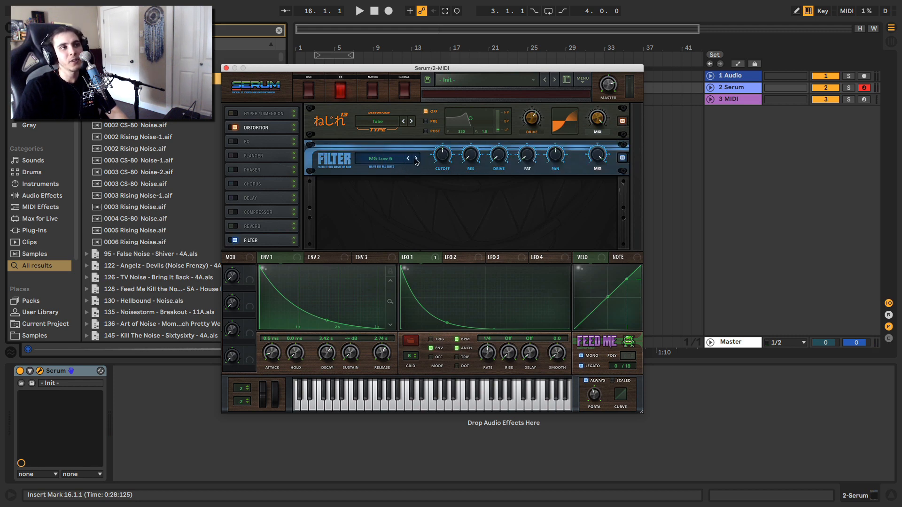
{"action": "left_click_drag", "start_coordinate": [444, 157], "coordinate": [469, 84]}
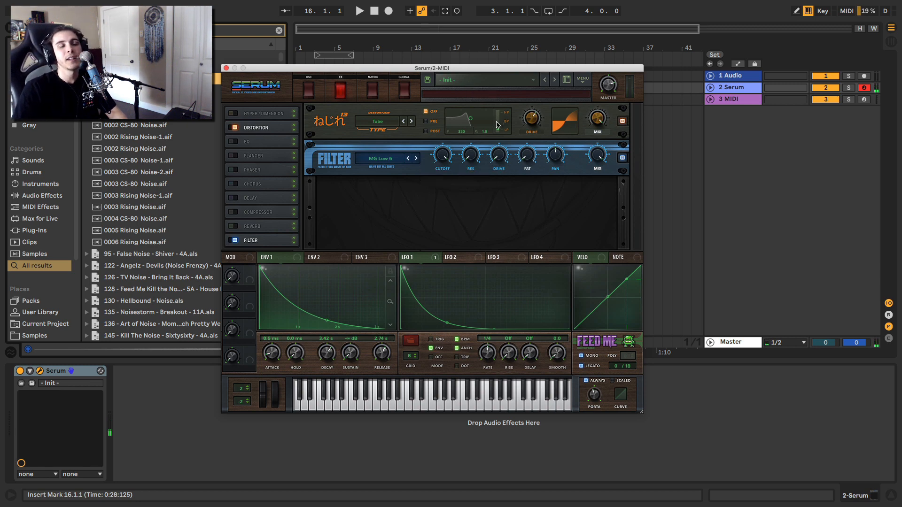
Adjust the drive amount of the Filter effect.
{"action": "left_click_drag", "start_coordinate": [499, 160], "coordinate": [532, 108]}
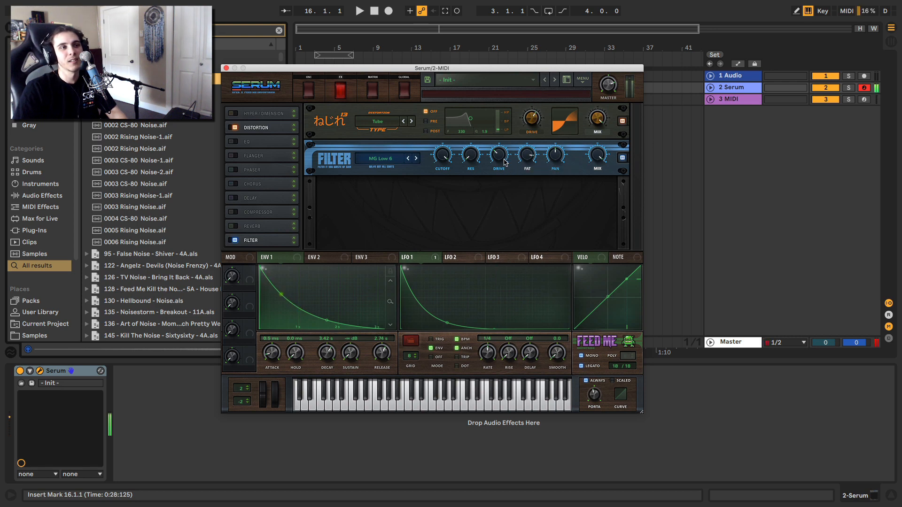
{"action": "mouse_move", "coordinate": [502, 148]}
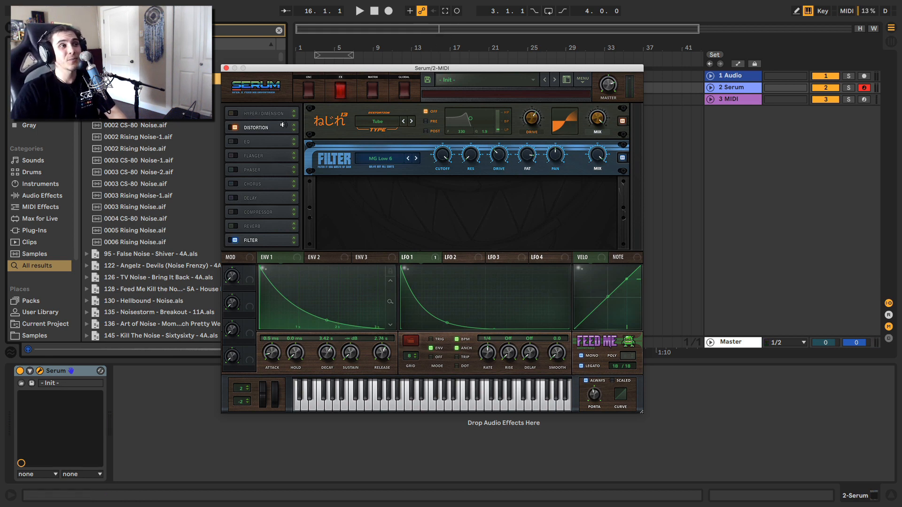
Return to the oscillator section, assign Env 2 to modulate the OSC 2 level and adjust the modulation amount.
{"action": "left_click", "coordinate": [306, 89]}
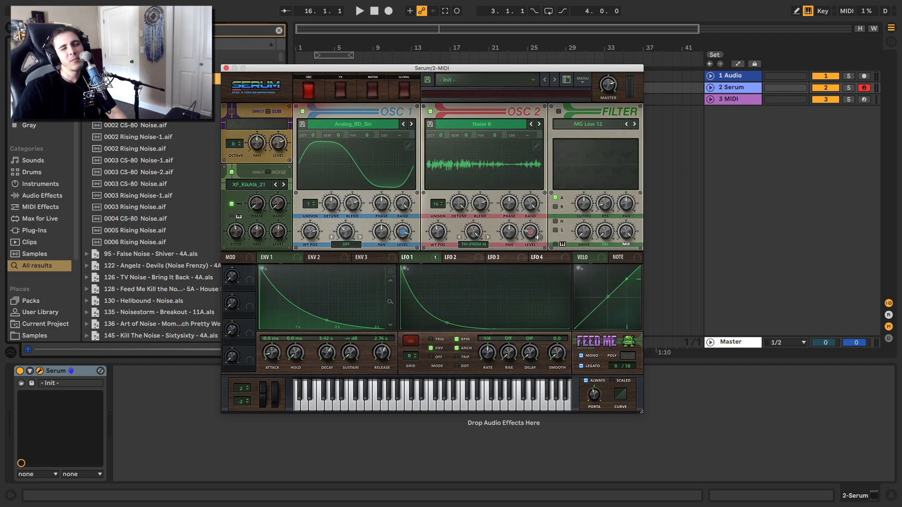
{"action": "mouse_move", "coordinate": [536, 237]}
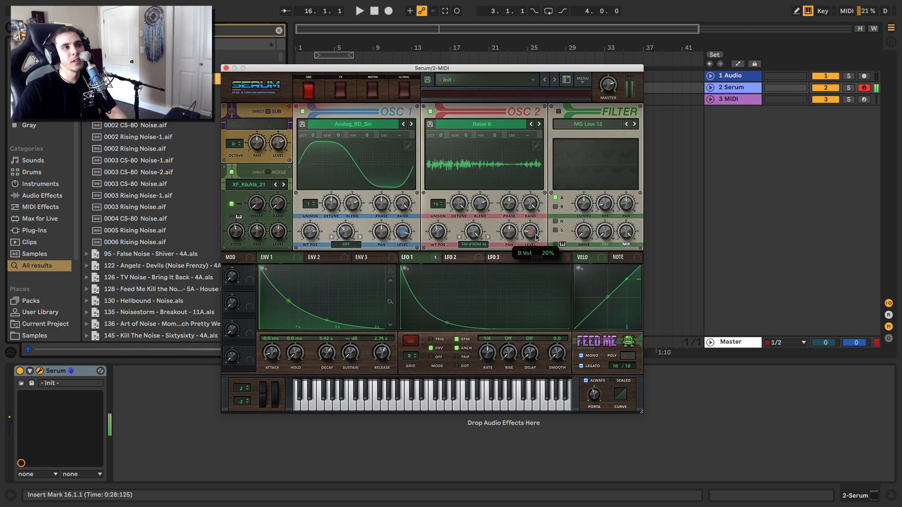
{"action": "left_click", "coordinate": [465, 264]}
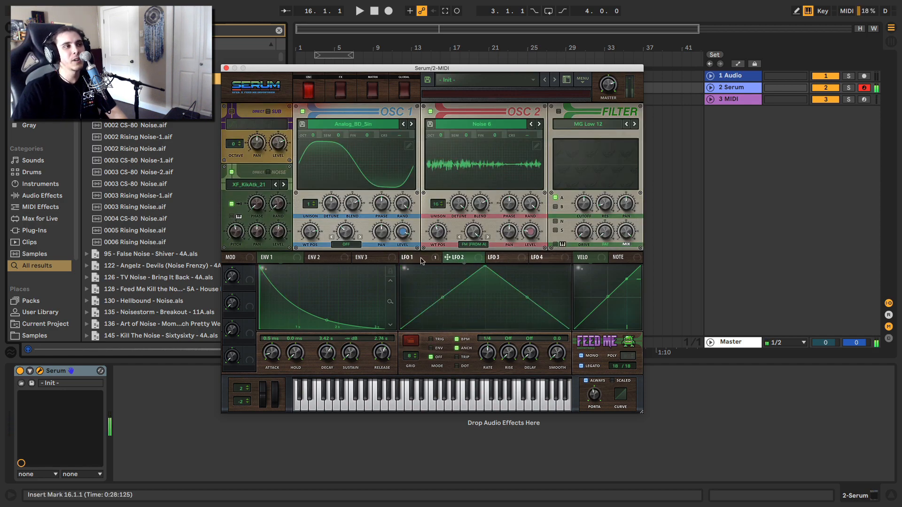
{"action": "left_click_drag", "start_coordinate": [339, 258], "coordinate": [531, 232]}
{"action": "left_click_drag", "start_coordinate": [528, 231], "coordinate": [523, 243]}
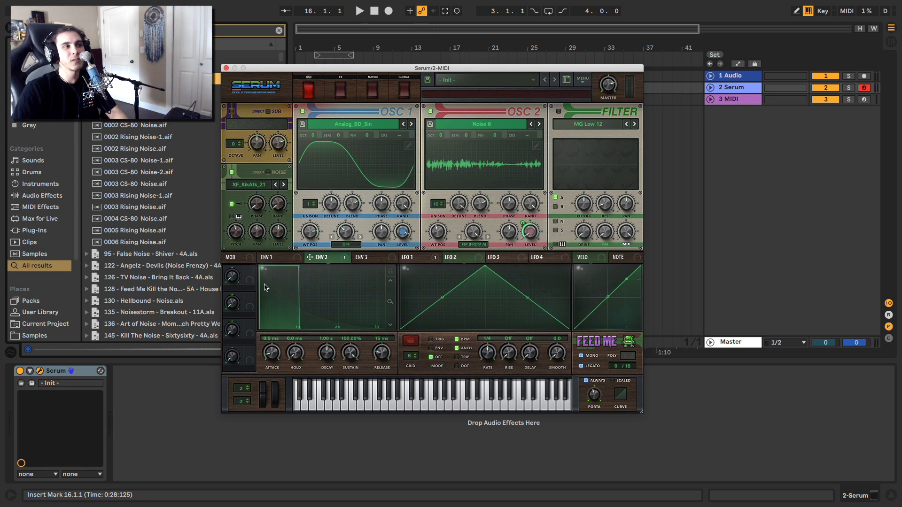
Shape Env 2 as a steeply curved decay with sustain at 0% and decay at 4.22 s.
{"action": "left_click_drag", "start_coordinate": [324, 357], "coordinate": [352, 506]}
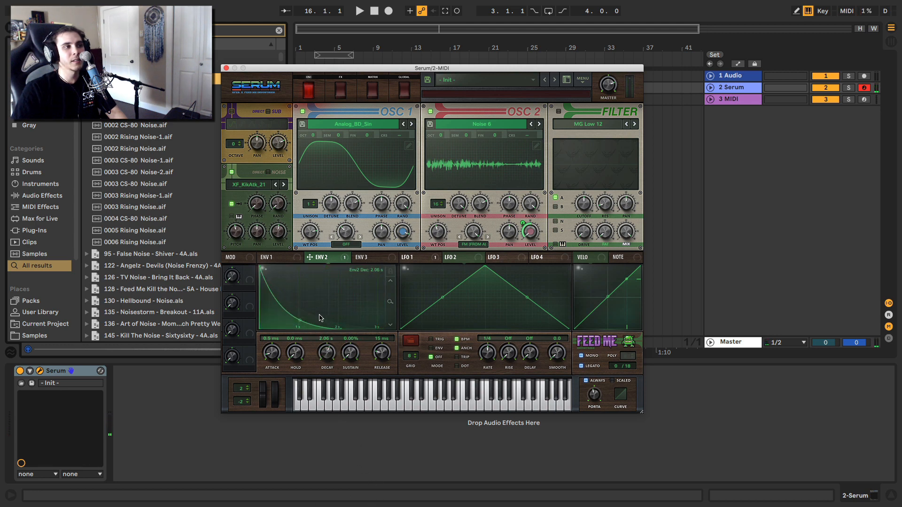
{"action": "mouse_move", "coordinate": [322, 320]}
{"action": "left_mouse_down"}
{"action": "mouse_move", "coordinate": [298, 330]}
{"action": "mouse_move", "coordinate": [329, 328]}
{"action": "left_mouse_up"}
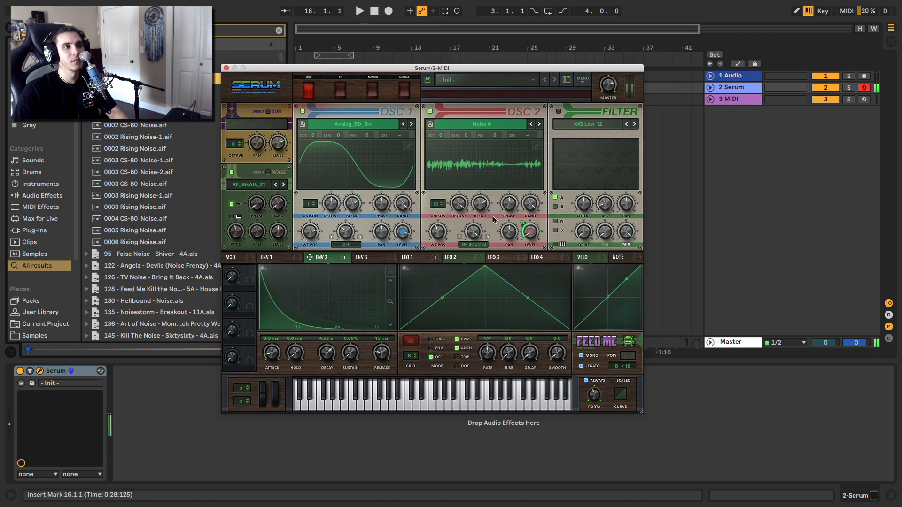
{"action": "mouse_move", "coordinate": [523, 235]}
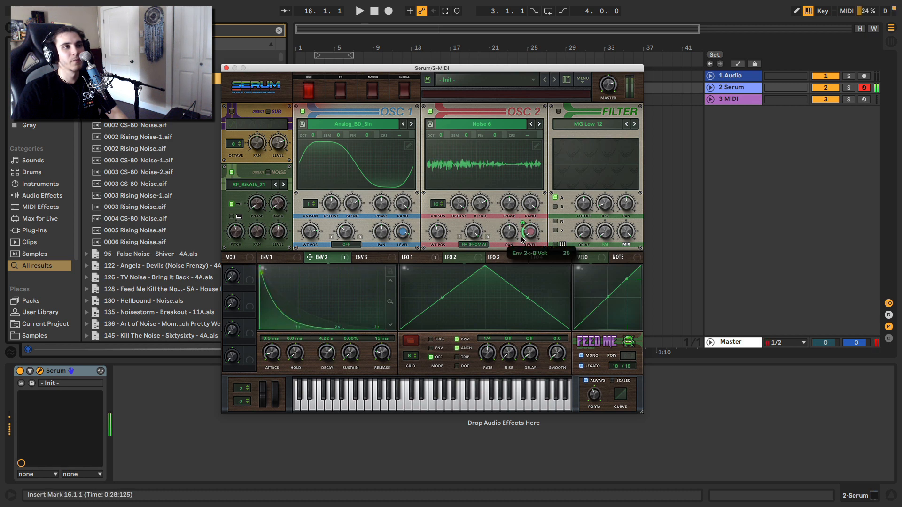